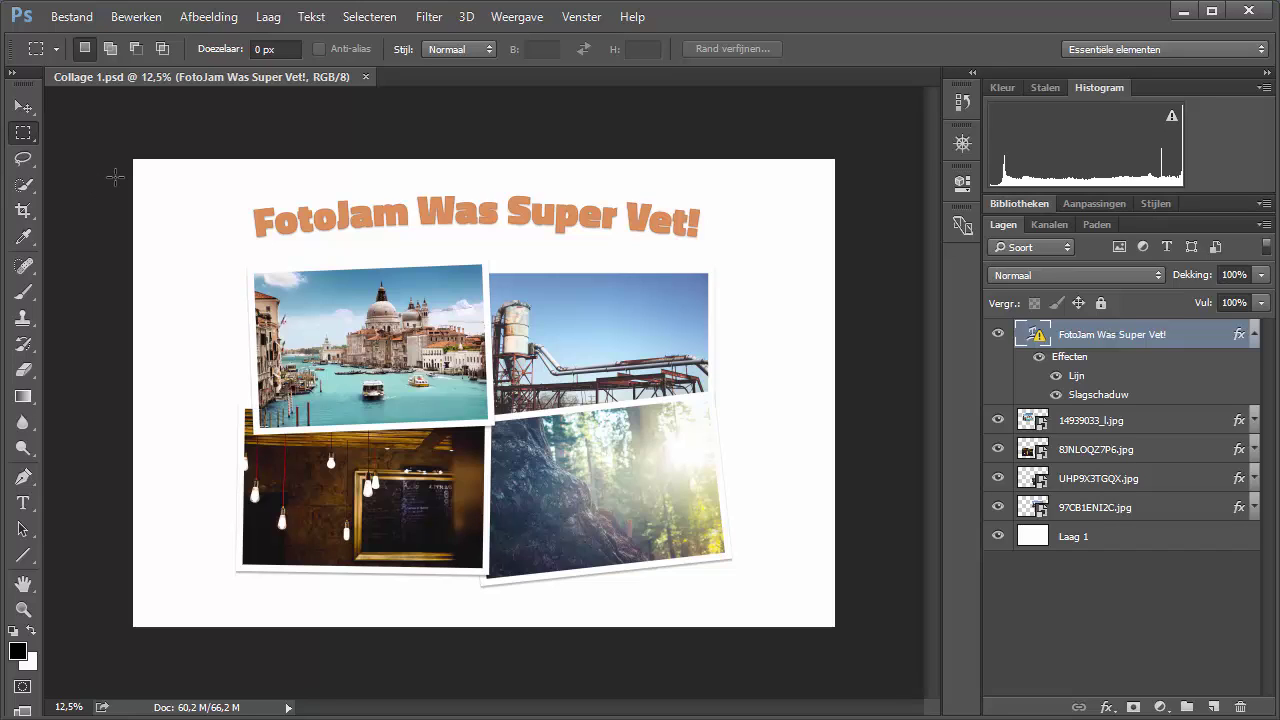
# Step: Load the four Desktop JPEG photos into one new document as a layer stack
pyautogui.click(74, 22)
pyautogui.moveTo(190, 474)
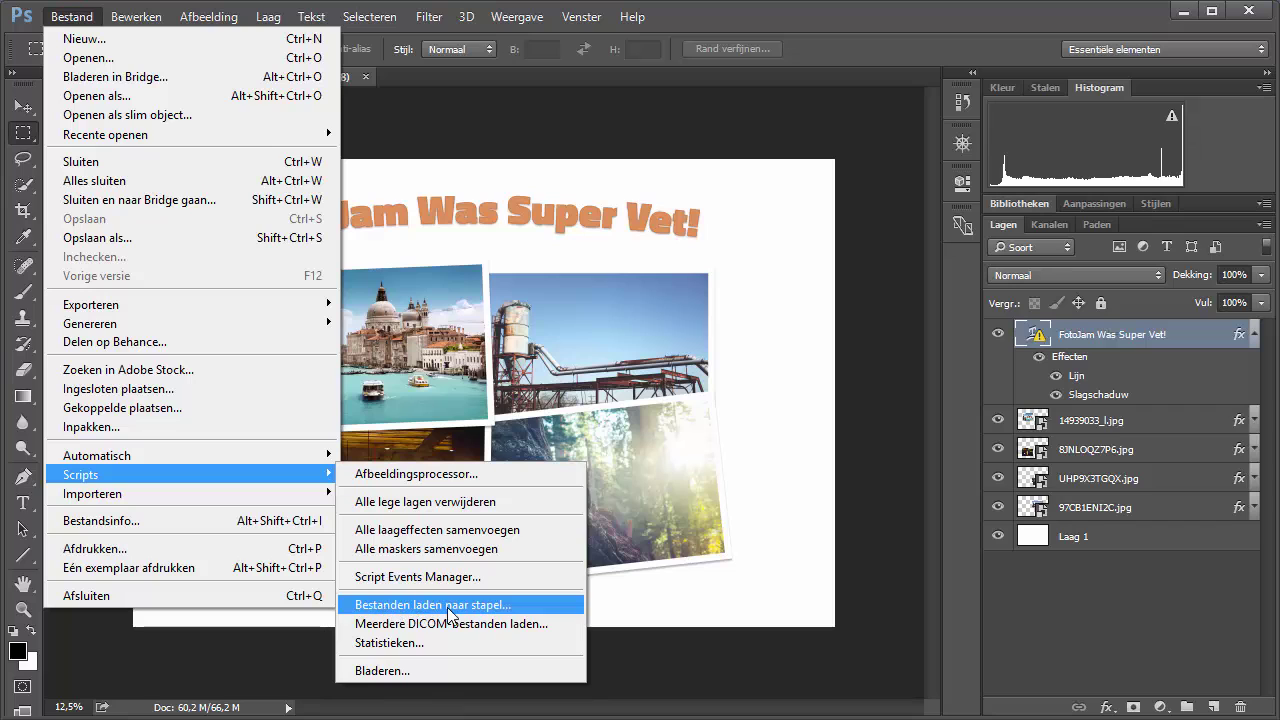
pyautogui.click(486, 606)
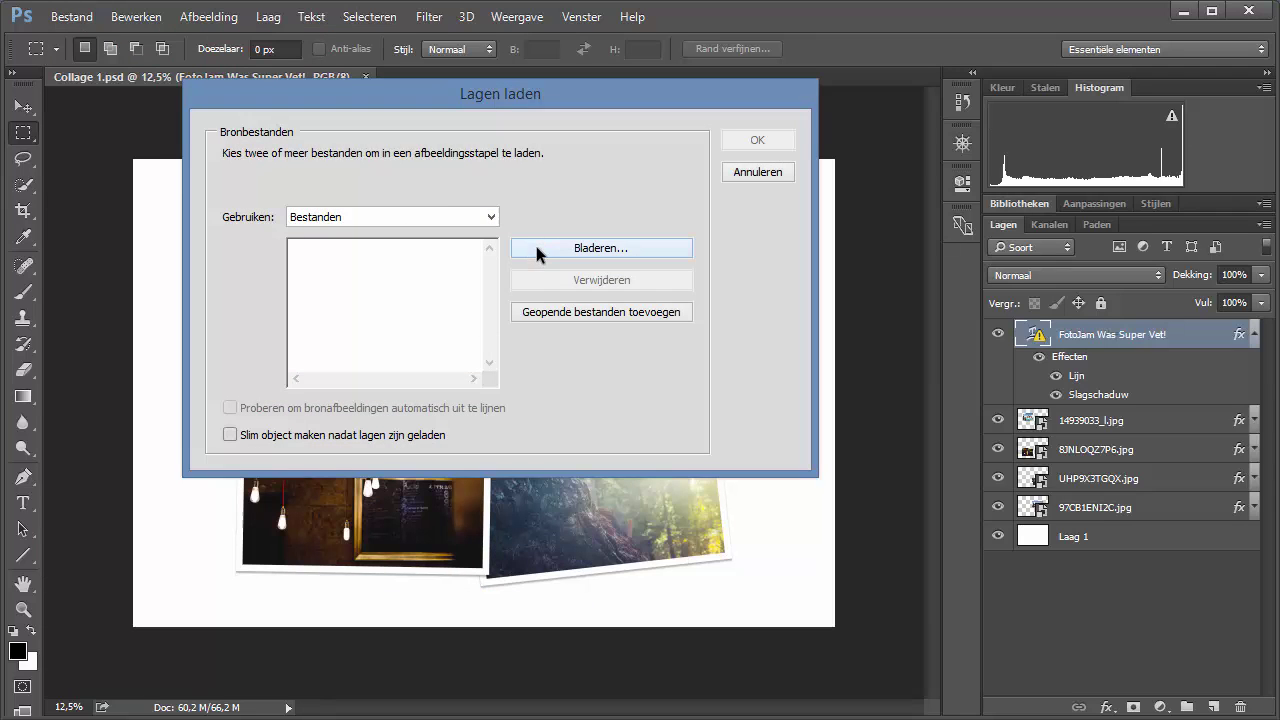
pyautogui.click(619, 244)
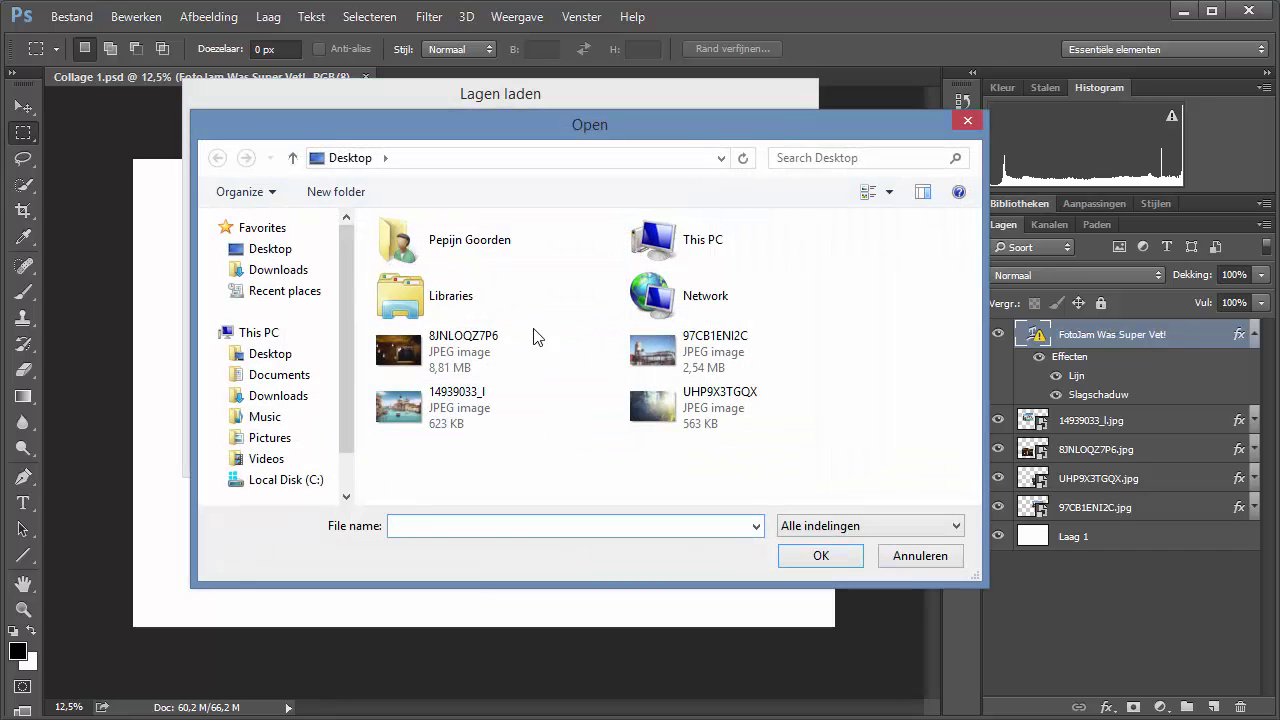
pyautogui.moveTo(544, 405)
pyautogui.mouseDown()
pyautogui.moveTo(808, 465)
pyautogui.moveTo(564, 357)
pyautogui.mouseUp()
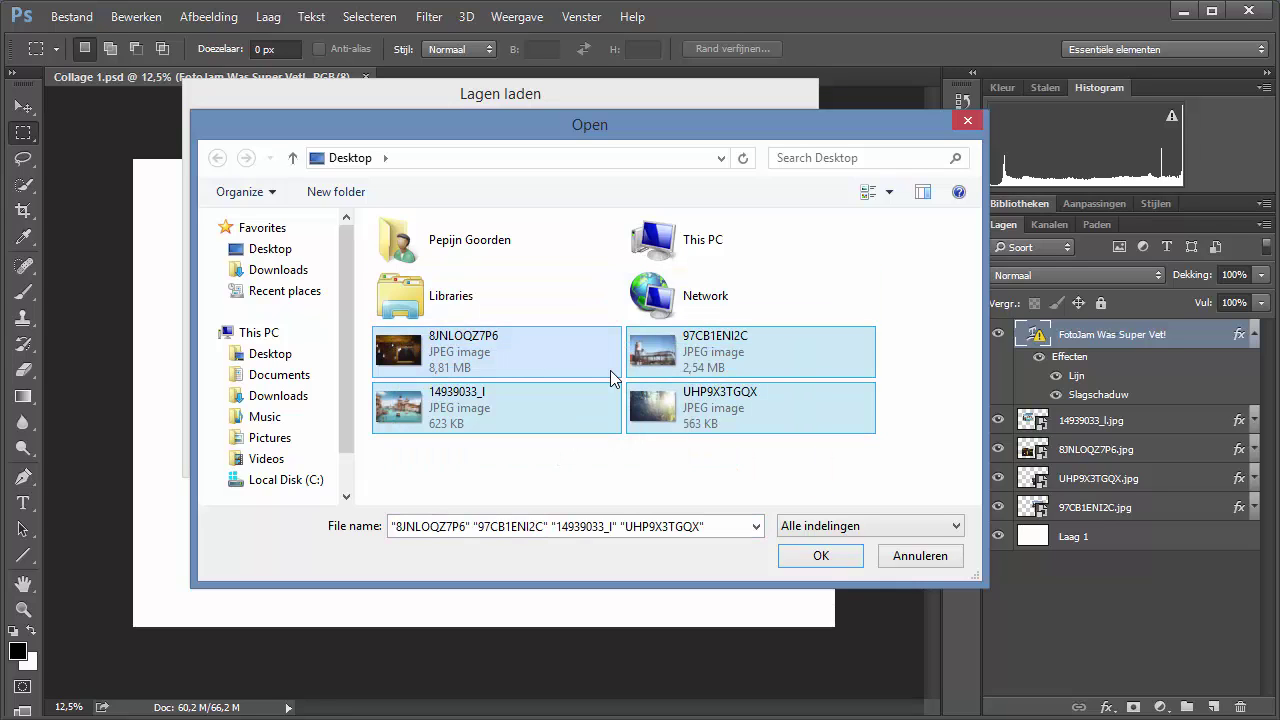
pyautogui.click(820, 556)
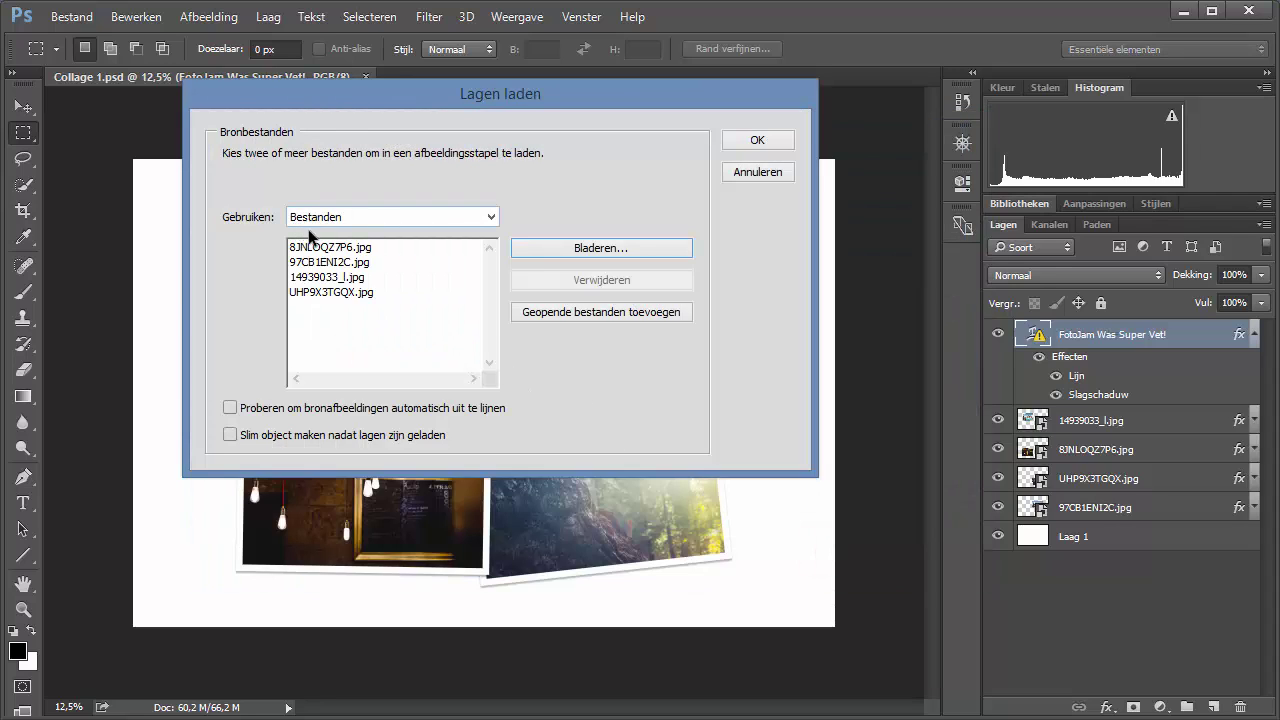
pyautogui.click(772, 142)
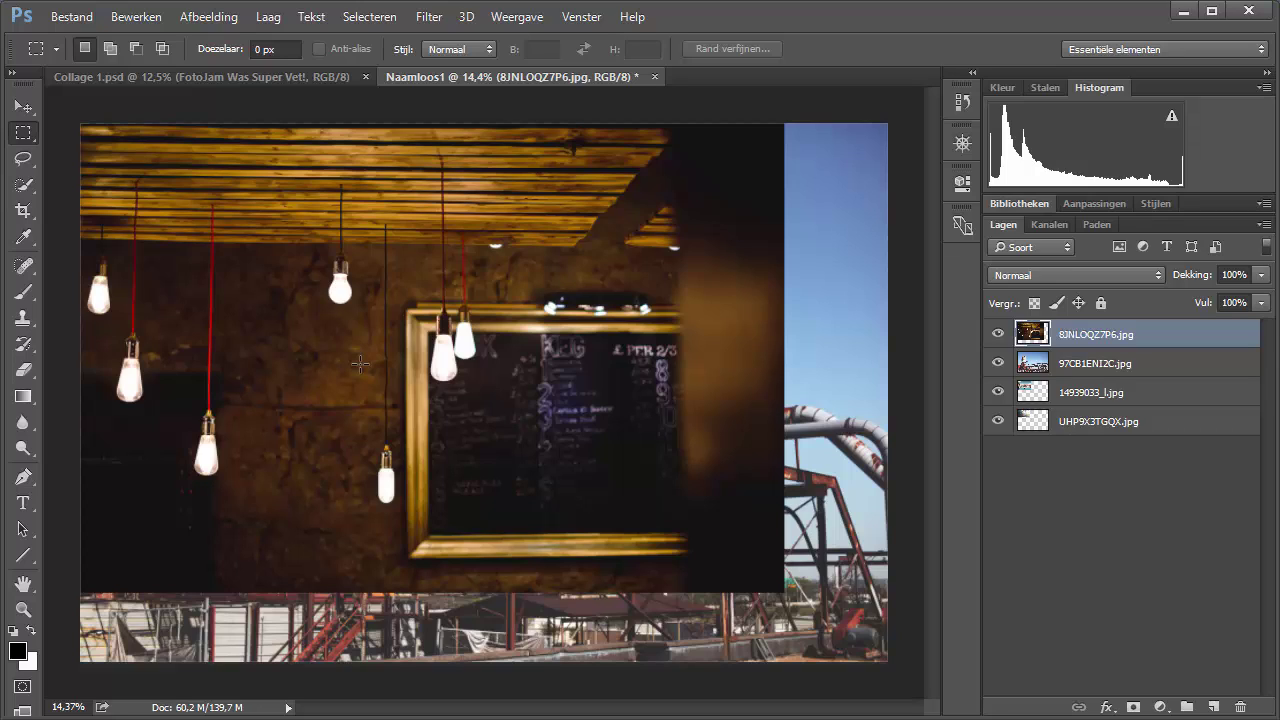
# Step: Convert each of the four photo layers to a smart object
pyautogui.rightClick(1177, 339)
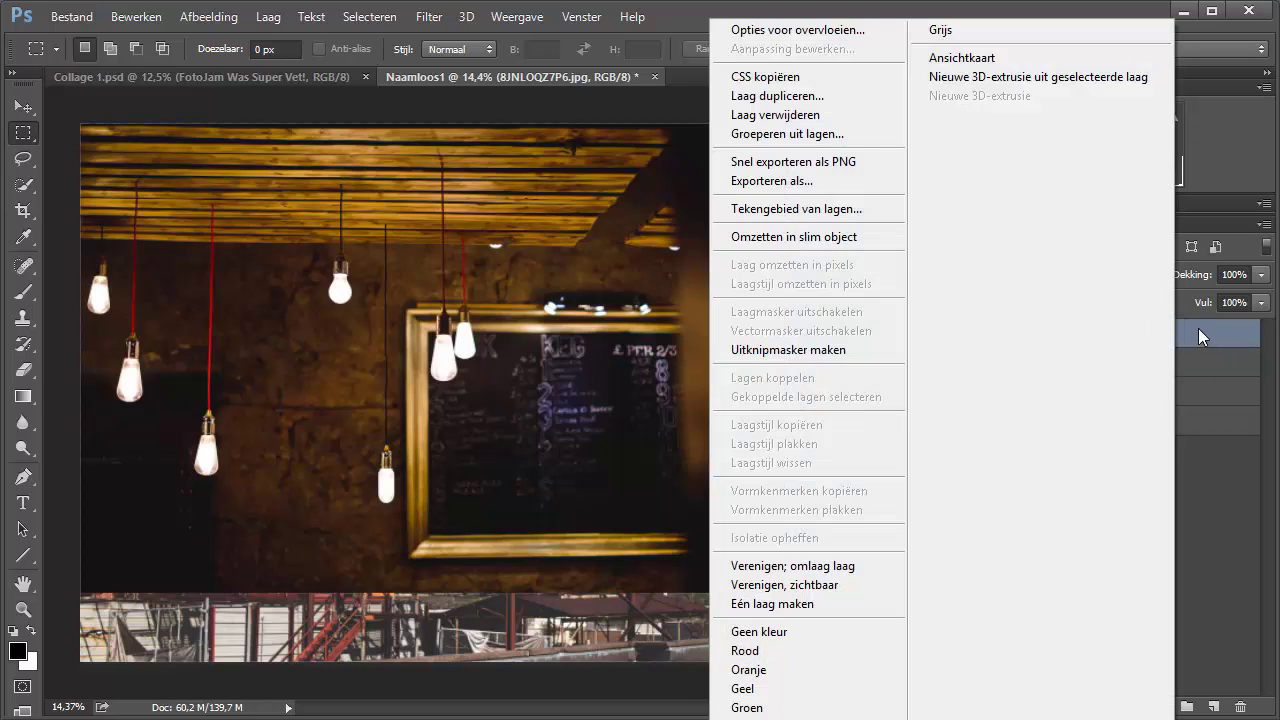
pyautogui.click(794, 237)
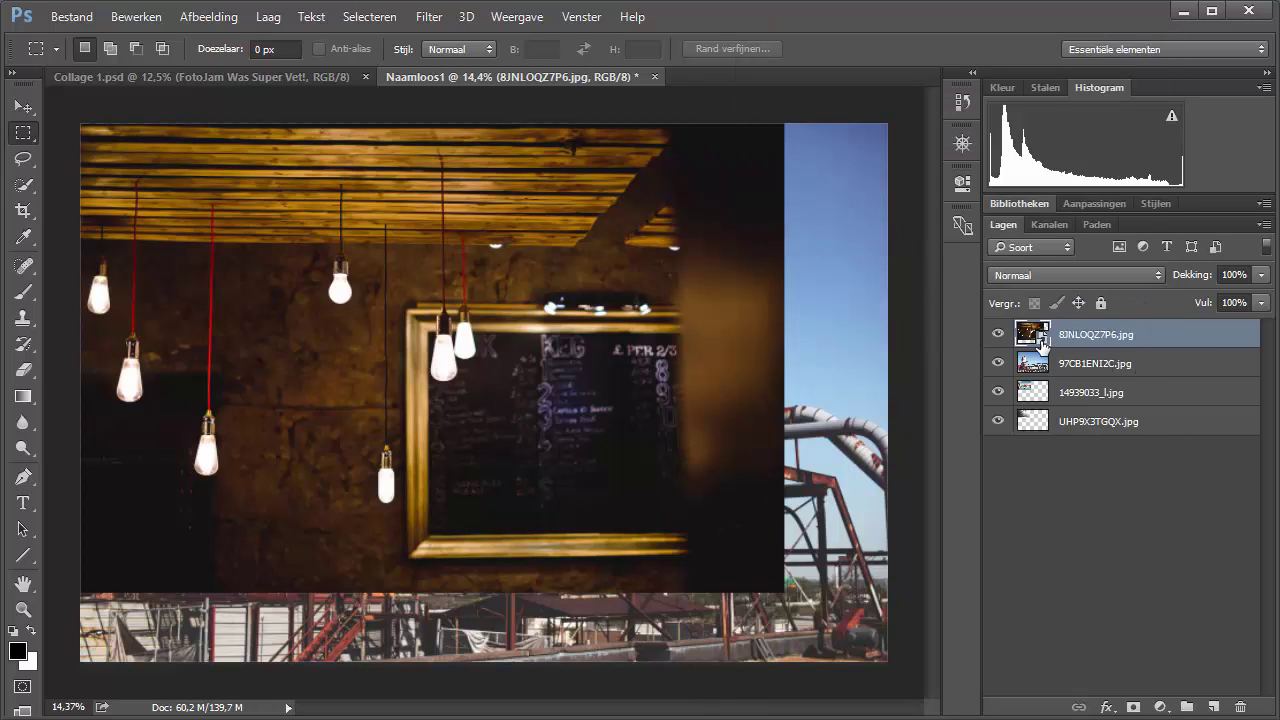
pyautogui.click(1165, 366)
pyautogui.rightClick(1170, 369)
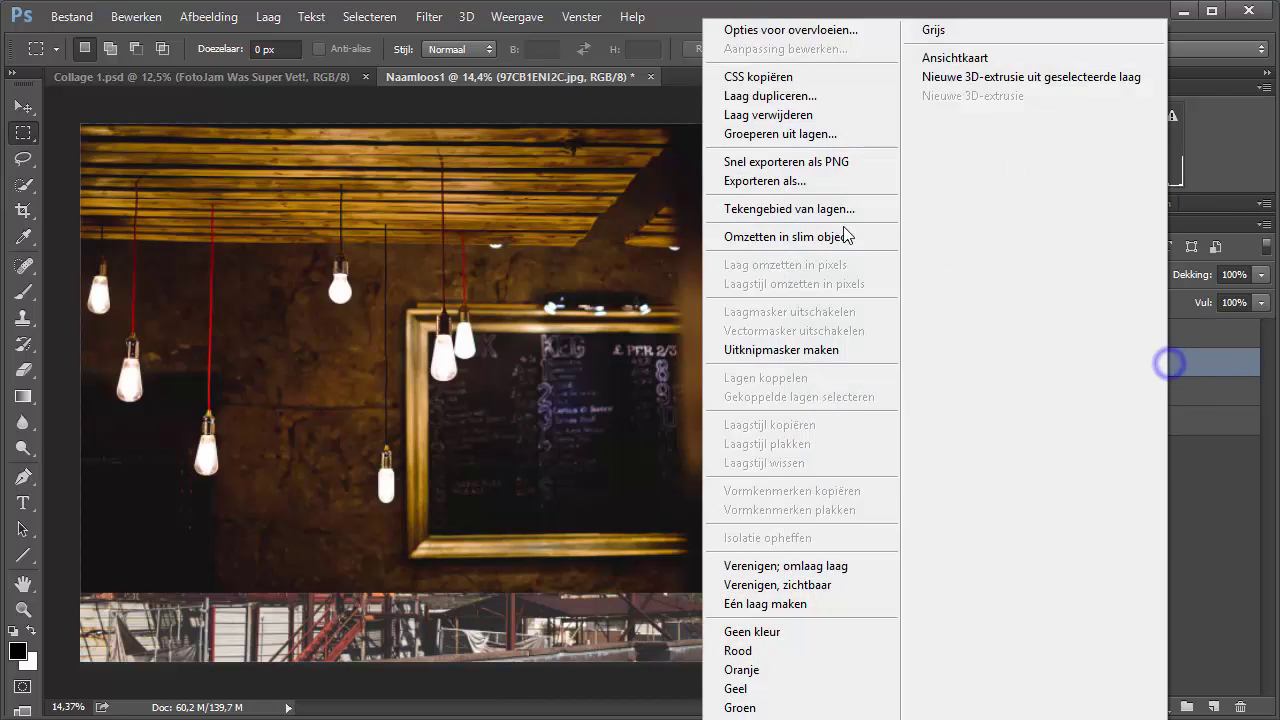
pyautogui.click(828, 238)
pyautogui.rightClick(1178, 390)
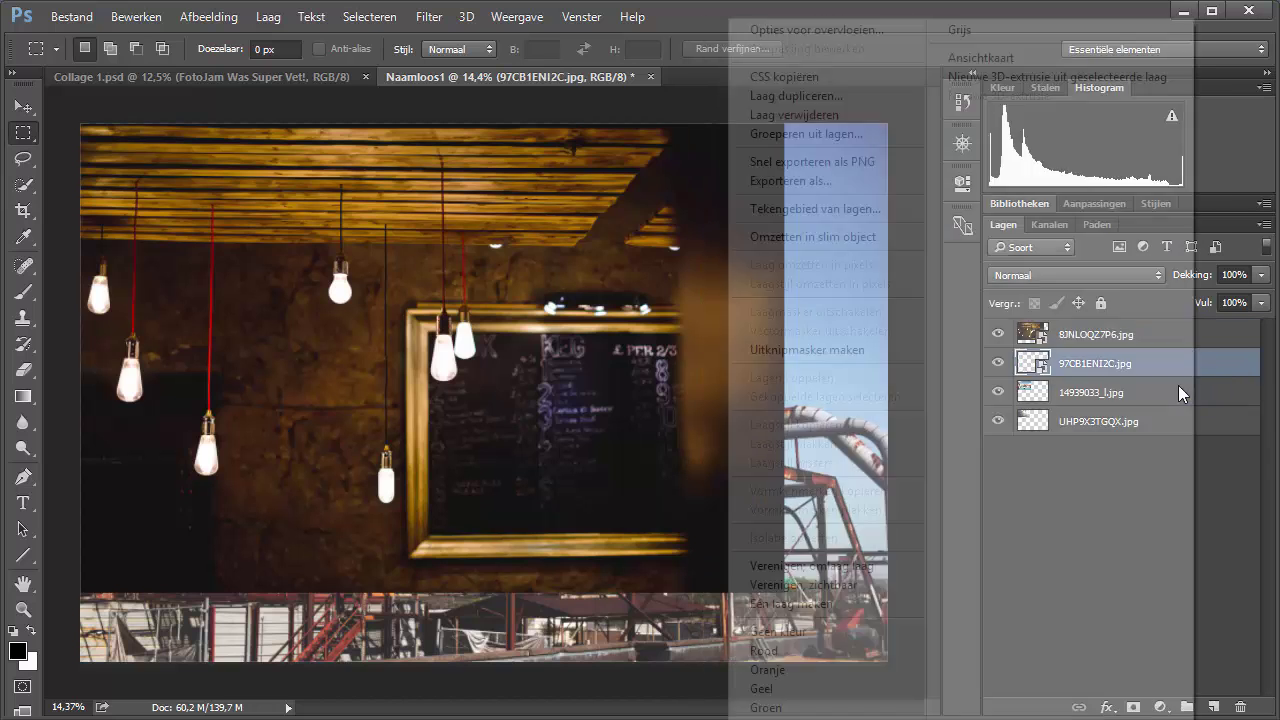
pyautogui.click(890, 238)
pyautogui.rightClick(1122, 430)
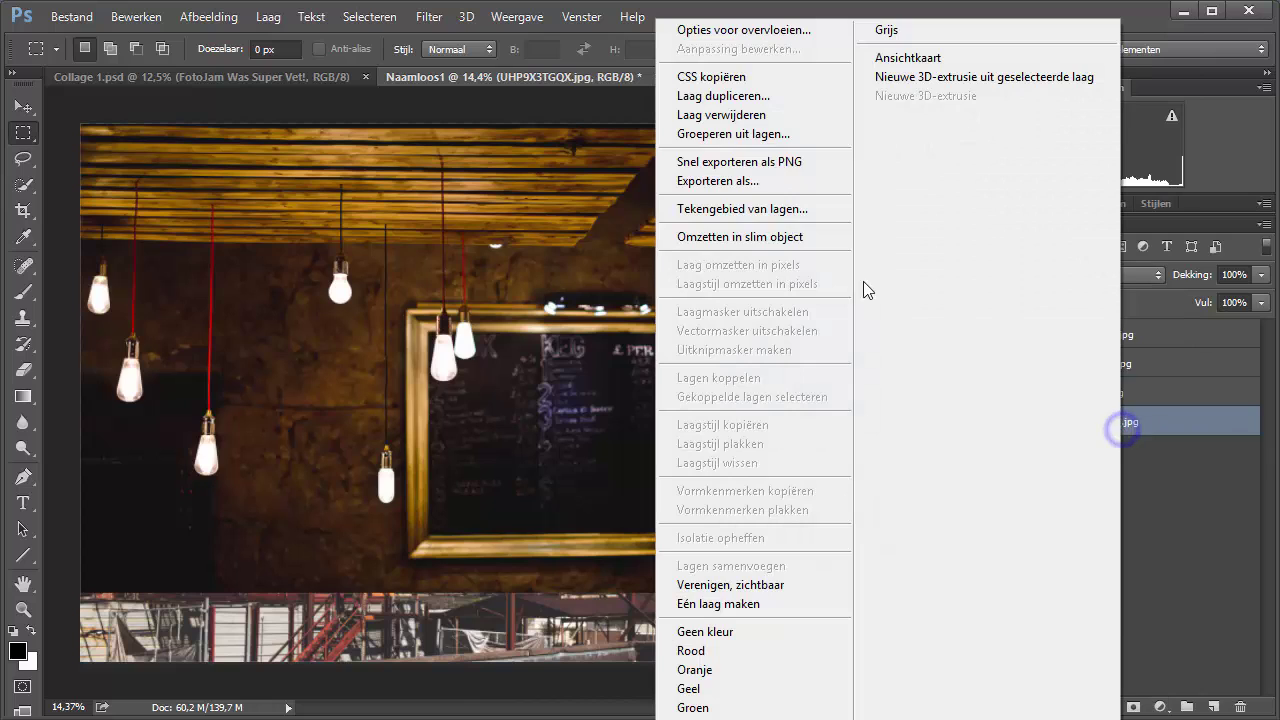
pyautogui.click(818, 242)
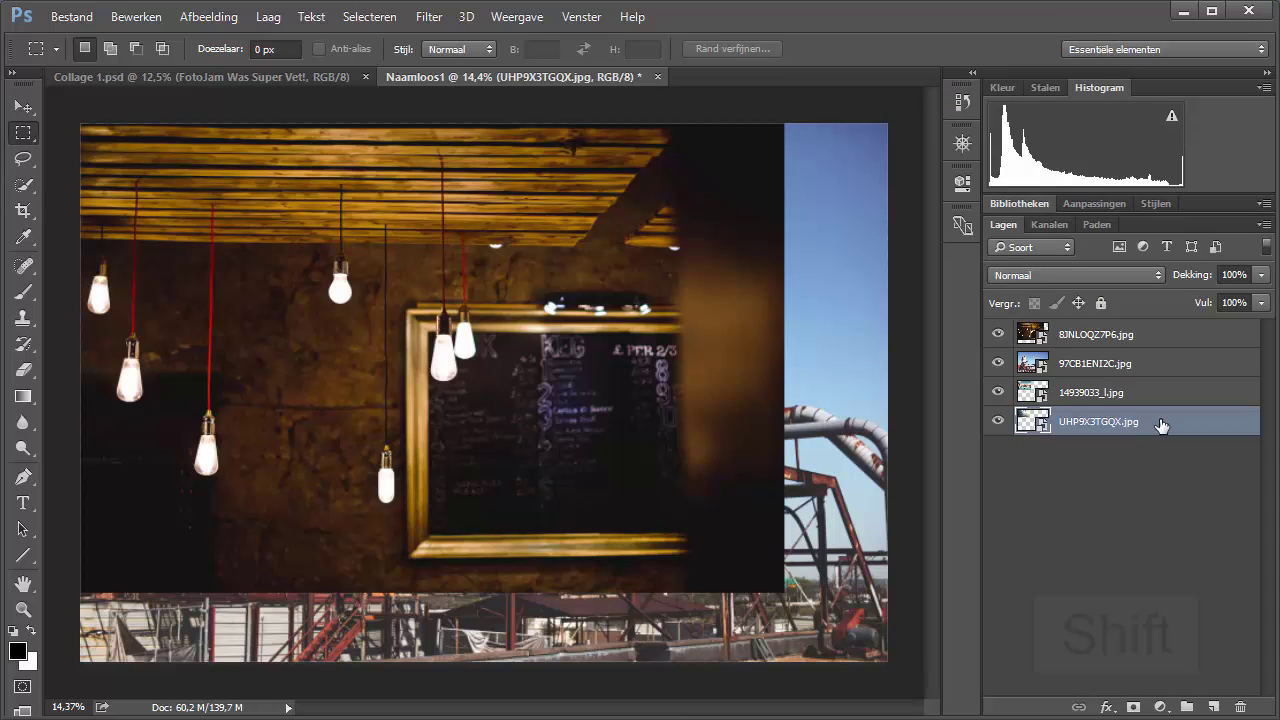
# Step: Select all four photo layers and start a free transform on them
pyautogui.press('shift')
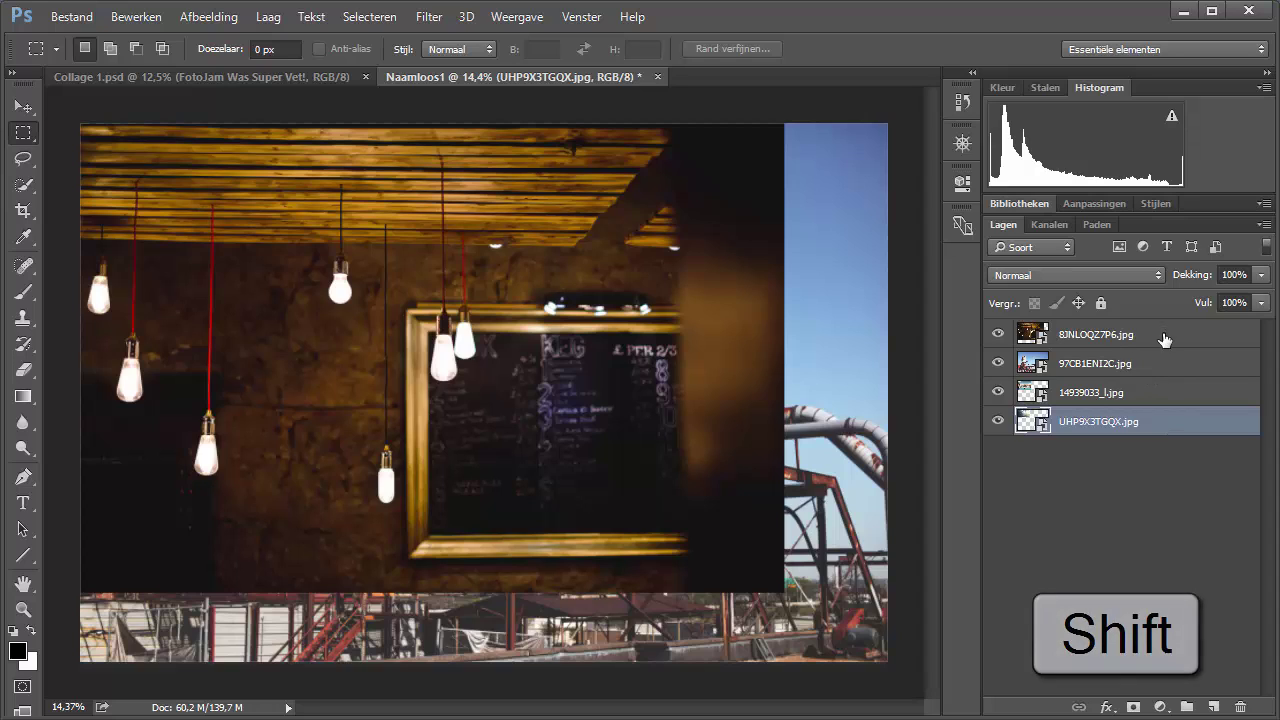
pyautogui.keyDown('shift'); pyautogui.click(1165, 337); pyautogui.keyUp('shift')
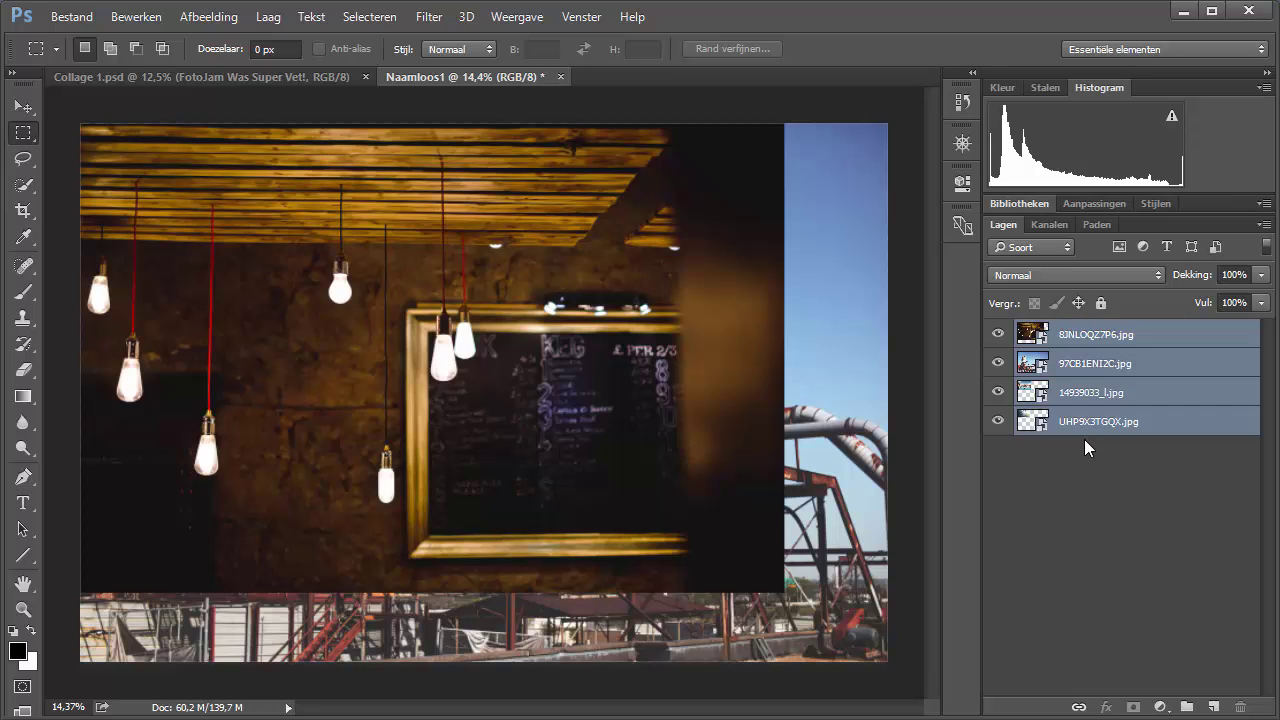
pyautogui.hotkey('ctrl', 't')
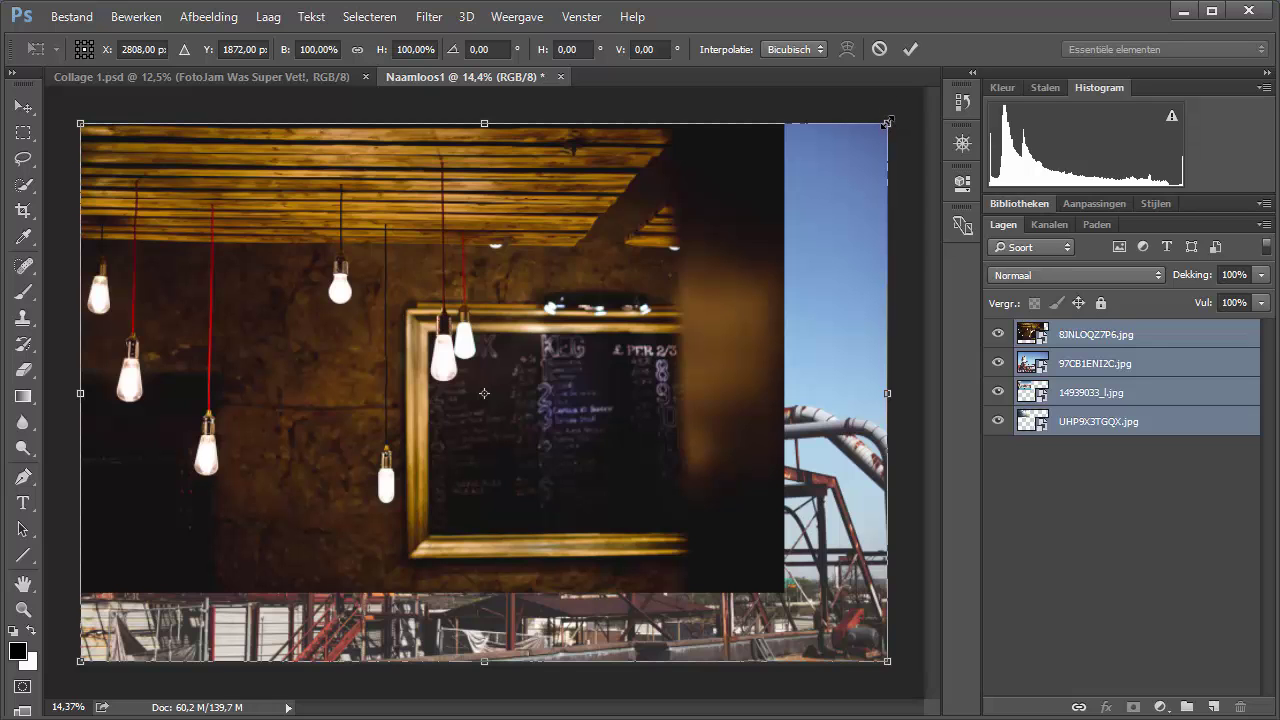
# Step: Scale all four photos proportionally to about 36% and move them to the upper left
pyautogui.moveTo(888, 123)
pyautogui.mouseDown()
pyautogui.moveTo(296, 146)
pyautogui.moveTo(317, 240)
pyautogui.moveTo(743, 320)
pyautogui.moveTo(820, 505)
pyautogui.moveTo(819, 483)
pyautogui.moveTo(466, 402)
pyautogui.moveTo(366, 443)
pyautogui.mouseUp()
pyautogui.press('shift')
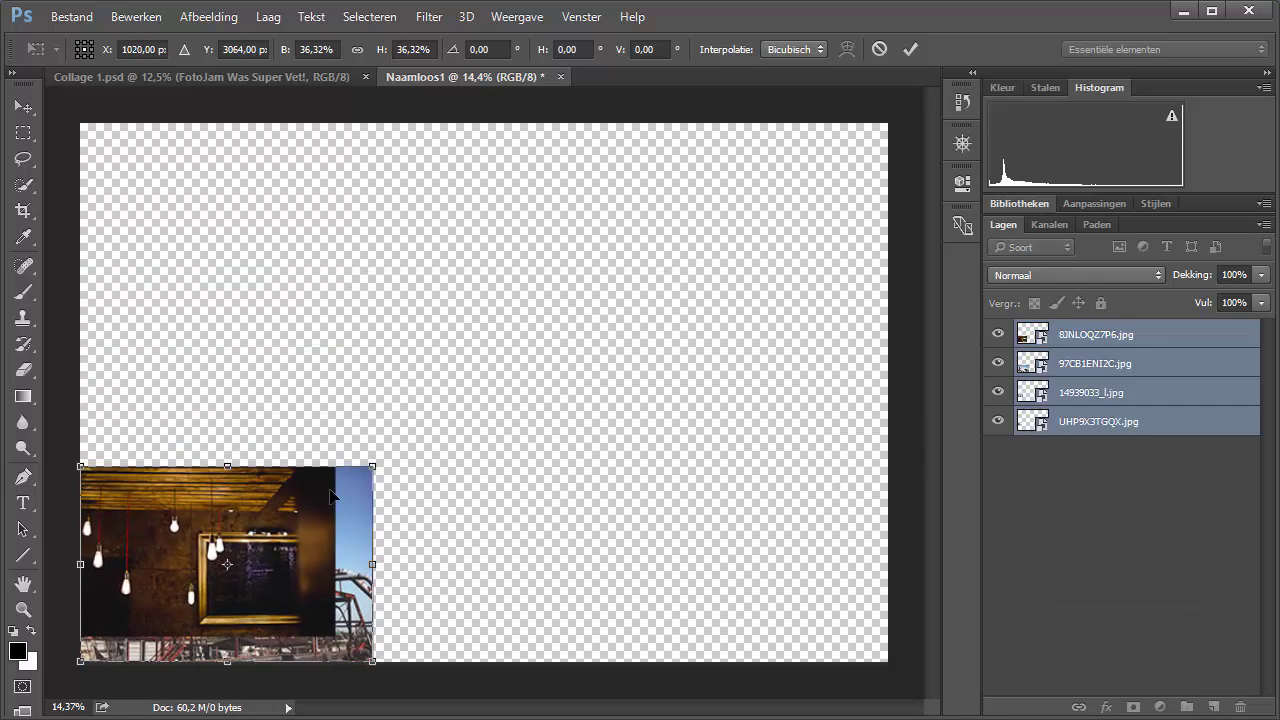
pyautogui.moveTo(298, 562); pyautogui.dragTo(390, 402)
pyautogui.moveTo(405, 358); pyautogui.dragTo(414, 296)
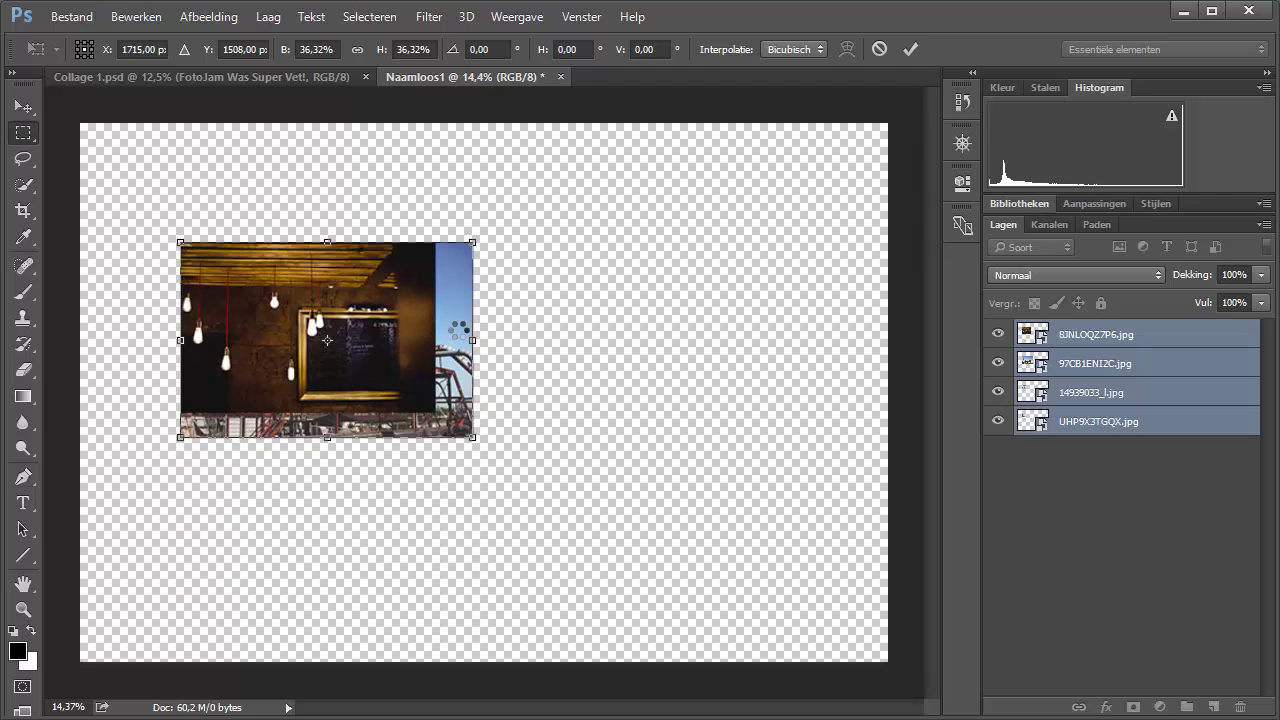
pyautogui.press('Return')
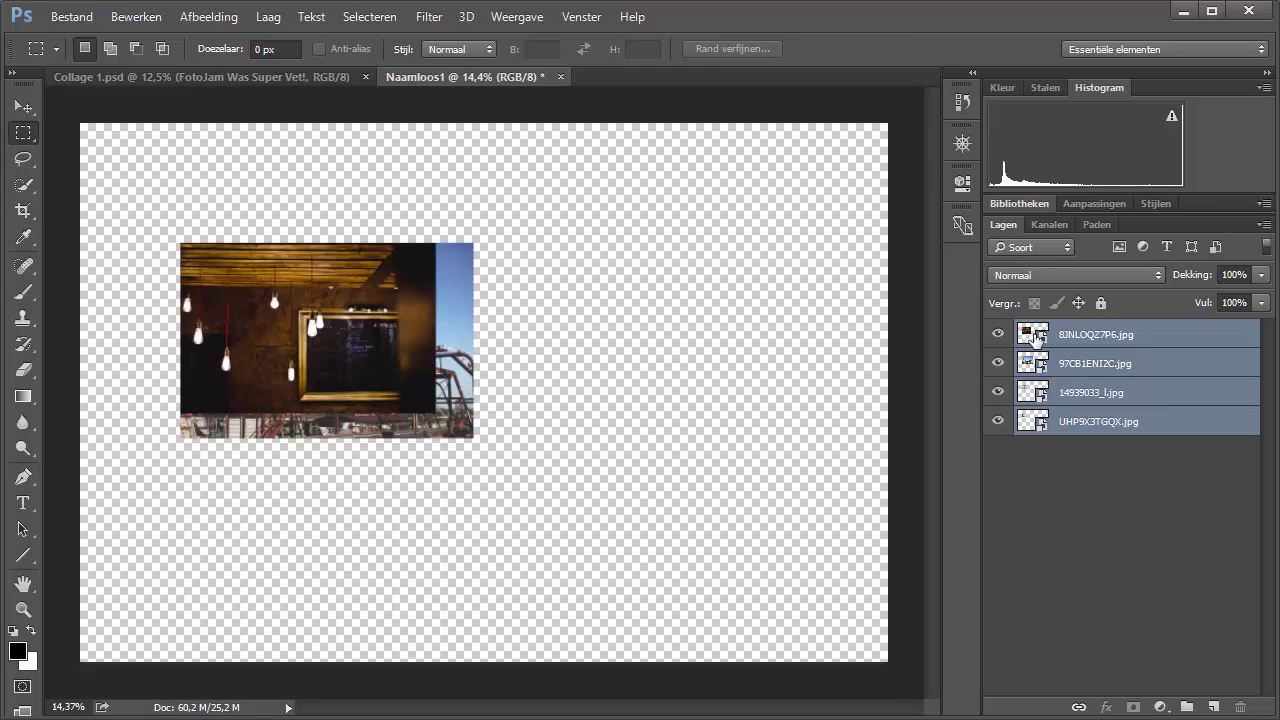
# Step: Enlarge the light-bulb photo, then bring the Venice photo to the top and enlarge it
pyautogui.click(1080, 335)
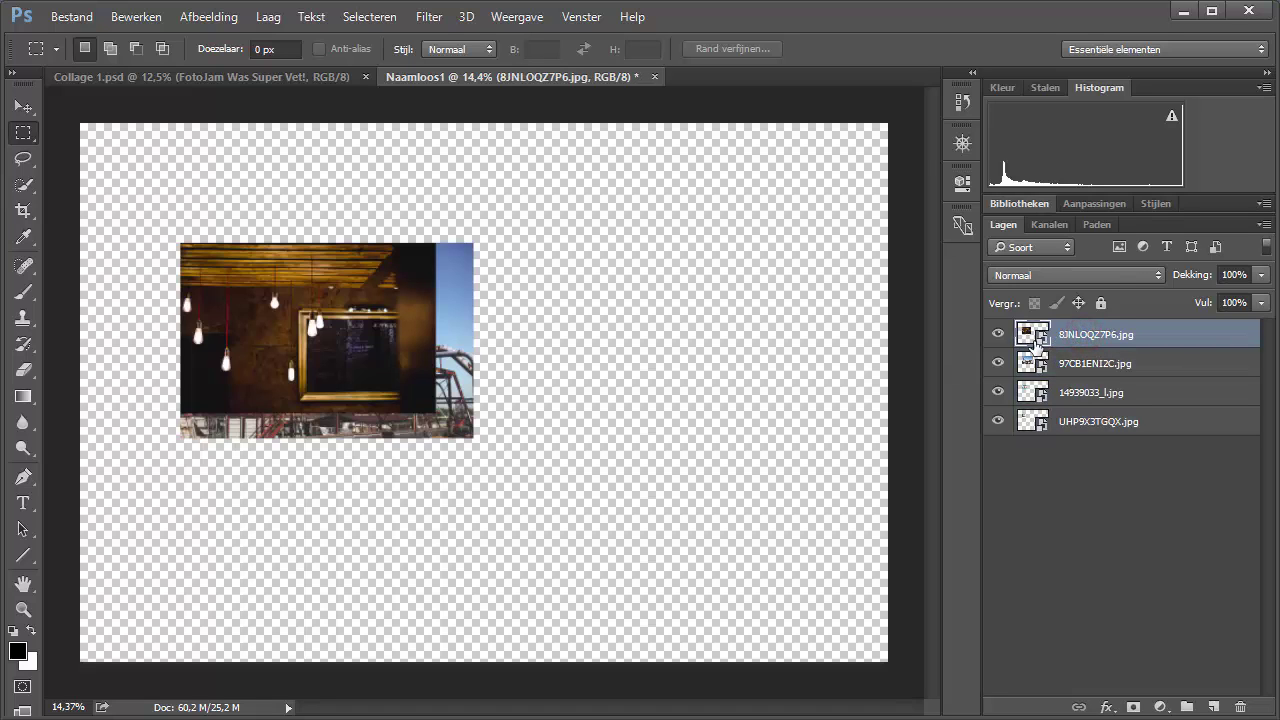
pyautogui.hotkey('ctrl', 't')
pyautogui.moveTo(435, 413); pyautogui.dragTo(471, 433)
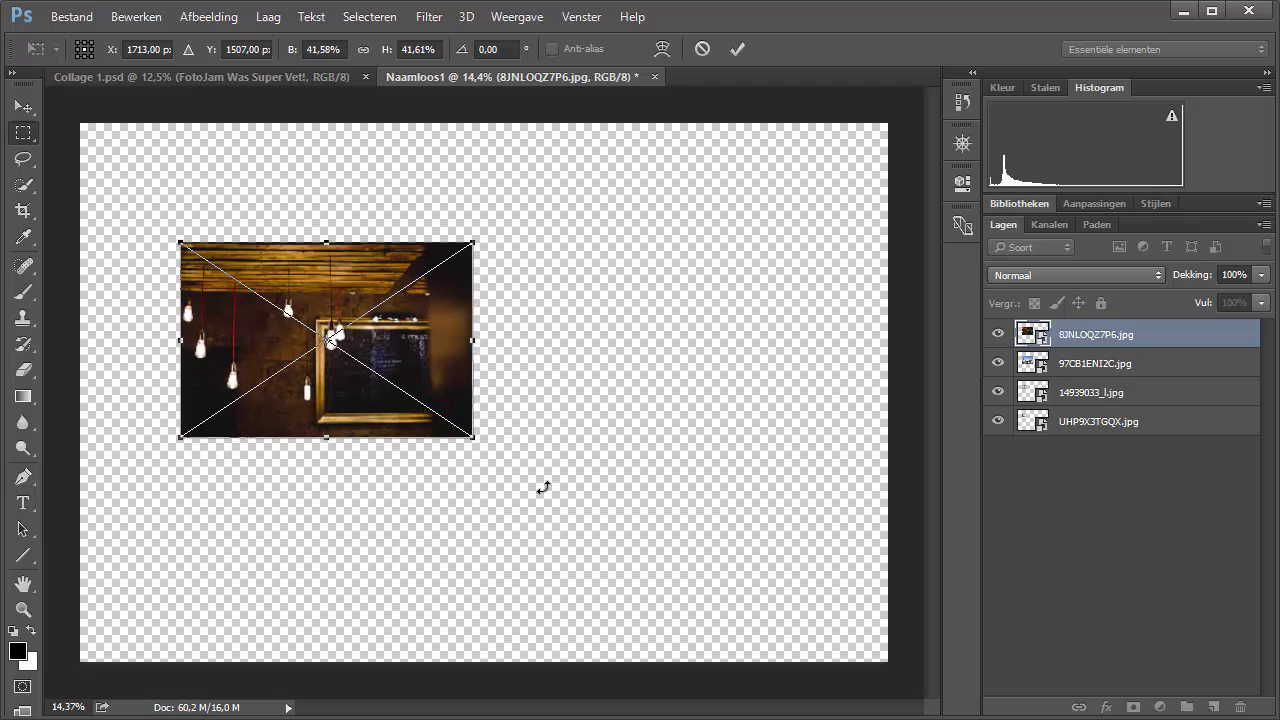
pyautogui.click(1063, 393)
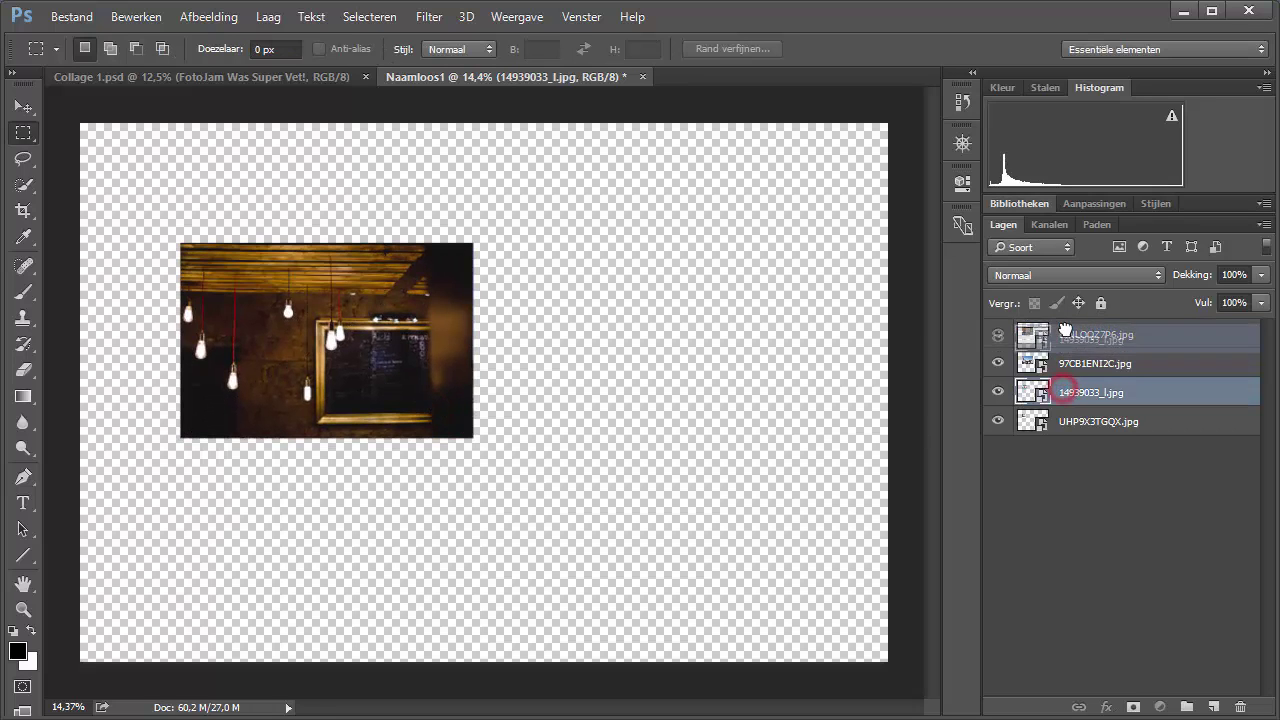
pyautogui.moveTo(1063, 393); pyautogui.dragTo(1063, 330)
pyautogui.hotkey('ctrl', 't')
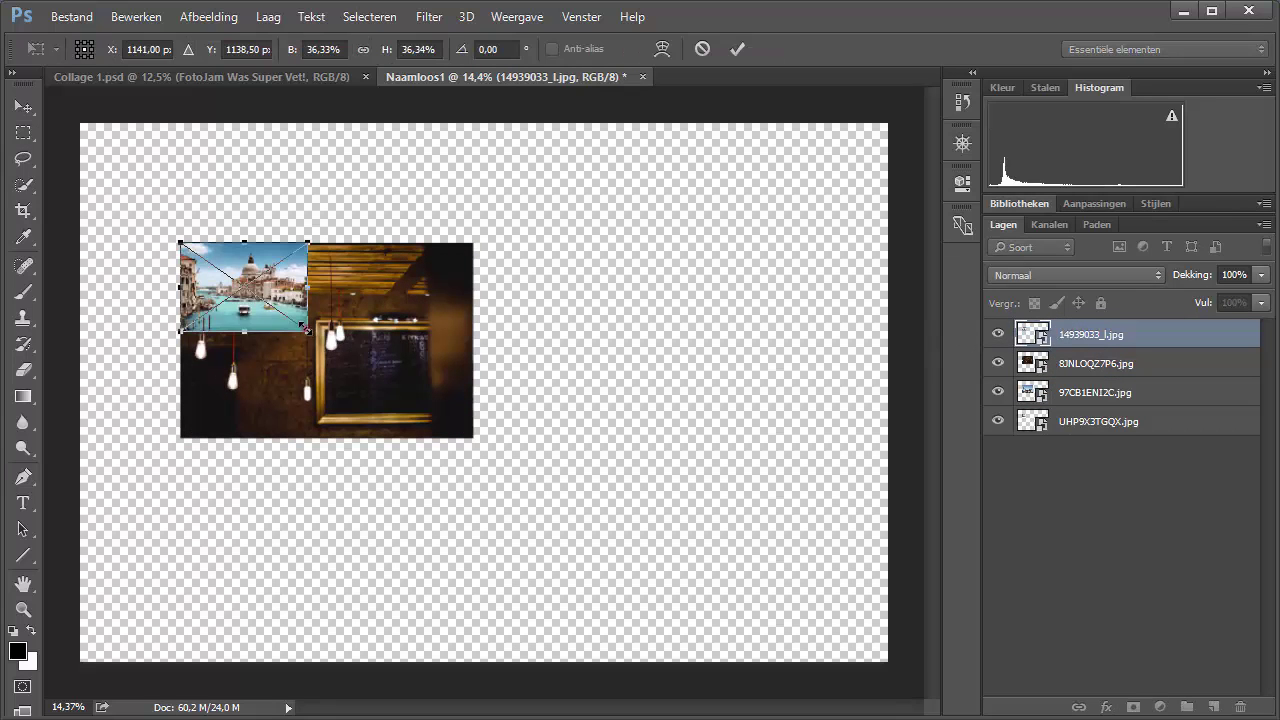
pyautogui.moveTo(308, 331); pyautogui.dragTo(460, 434)
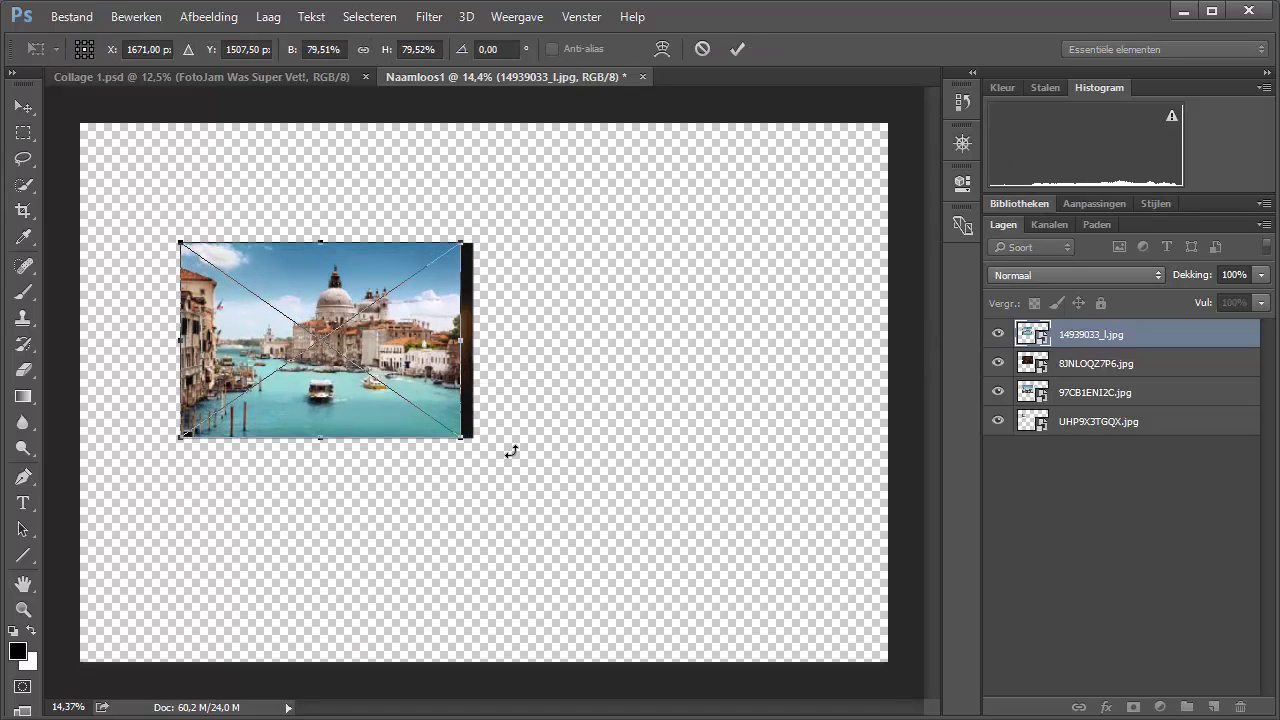
pyautogui.press('Return')
# Step: Bring the forest photo to the top, enlarge it, and add an empty Laag 1
pyautogui.press('m')
pyautogui.moveTo(1076, 412); pyautogui.dragTo(1069, 335)
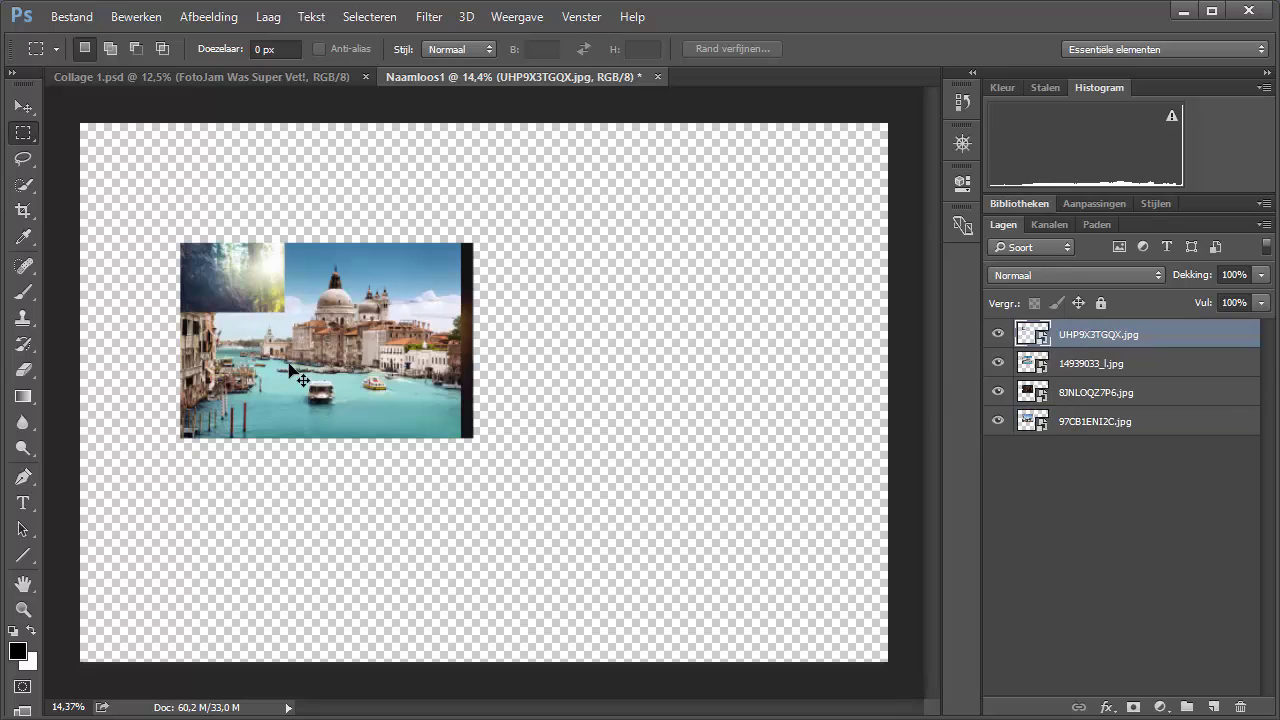
pyautogui.hotkey('ctrl', 't')
pyautogui.moveTo(283, 311); pyautogui.dragTo(474, 437)
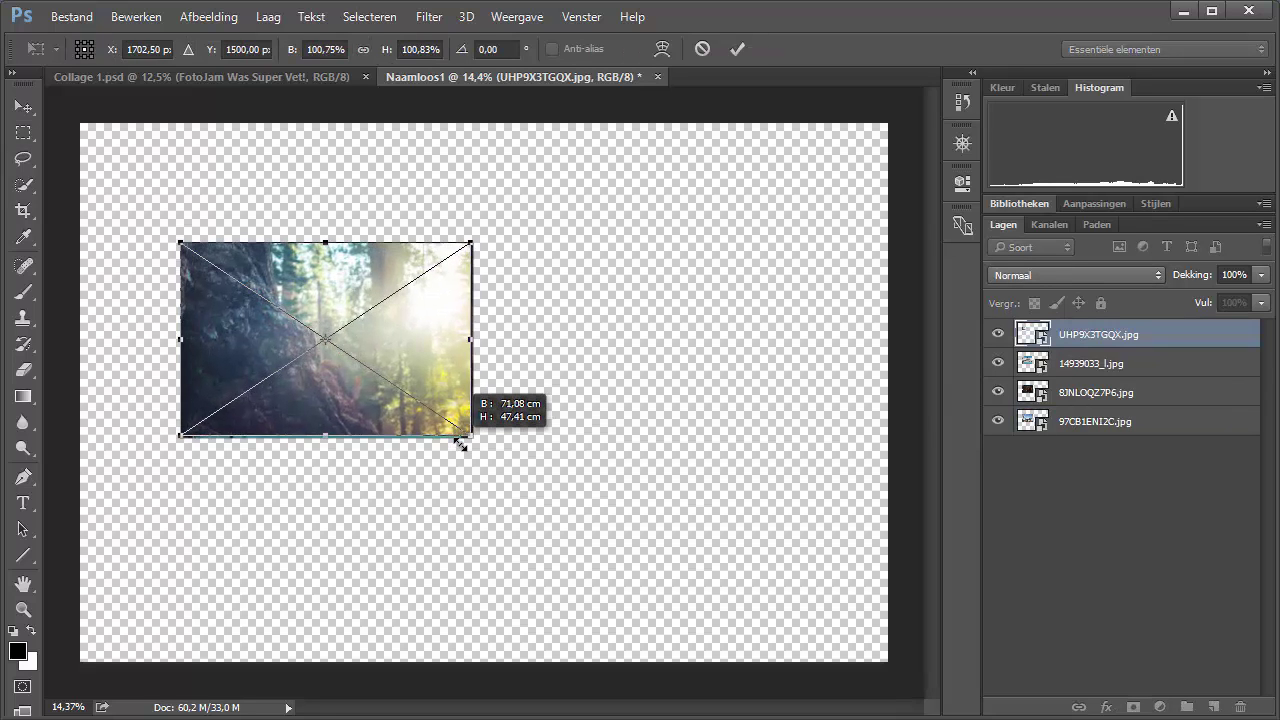
pyautogui.press('Return')
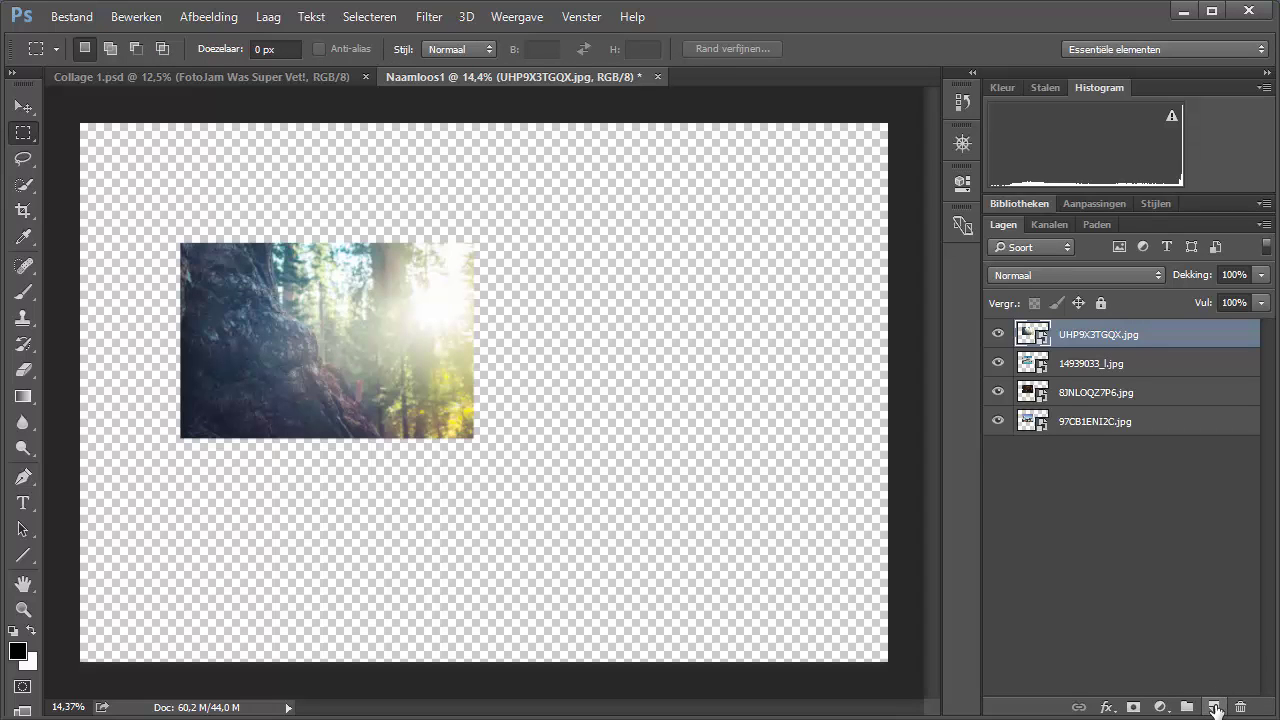
pyautogui.click(1214, 708)
# Step: Move Laag 1 beneath the four photo layers and fill it with white
pyautogui.moveTo(1157, 335); pyautogui.dragTo(1159, 467)
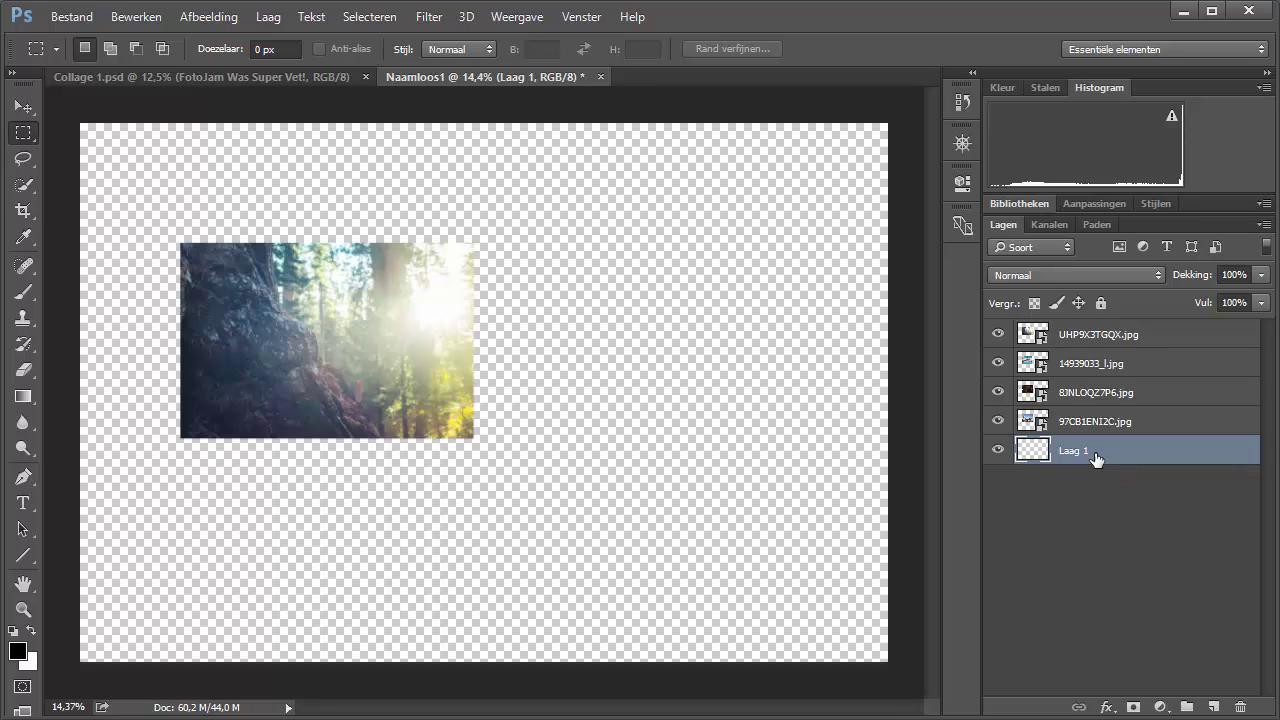
pyautogui.hotkey('ctrl', 'BackSpace')
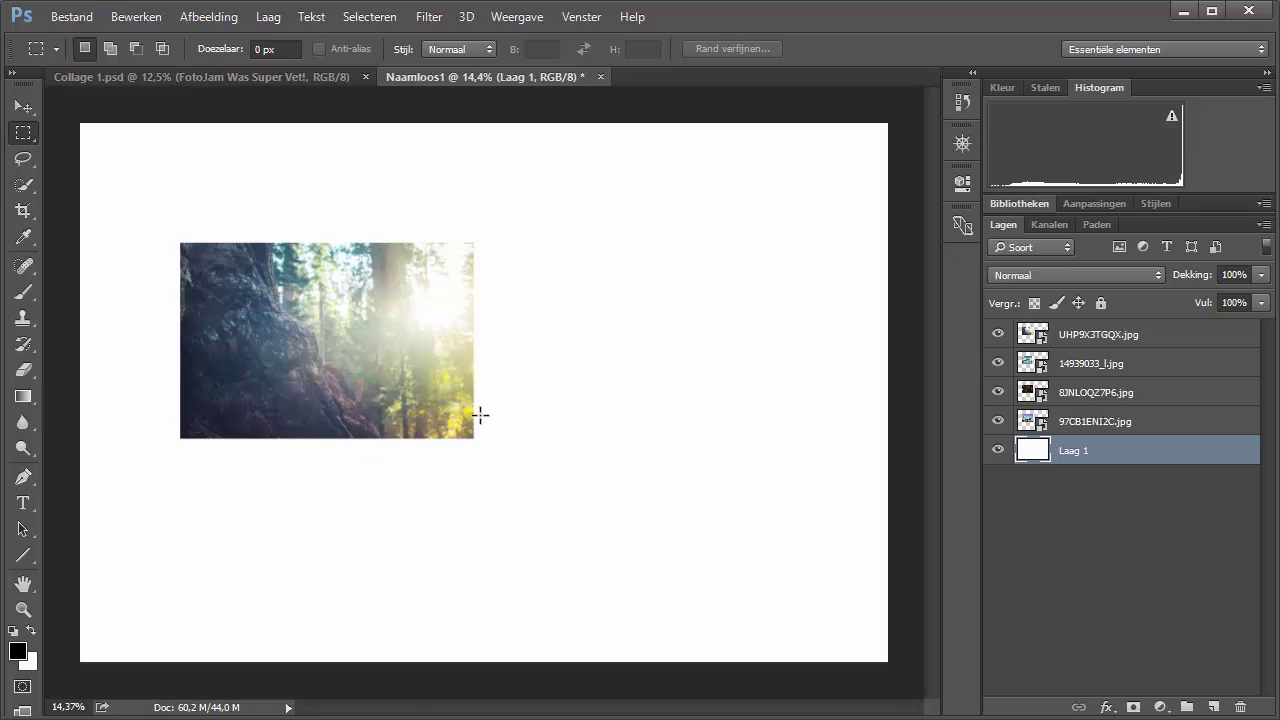
pyautogui.click(1075, 334)
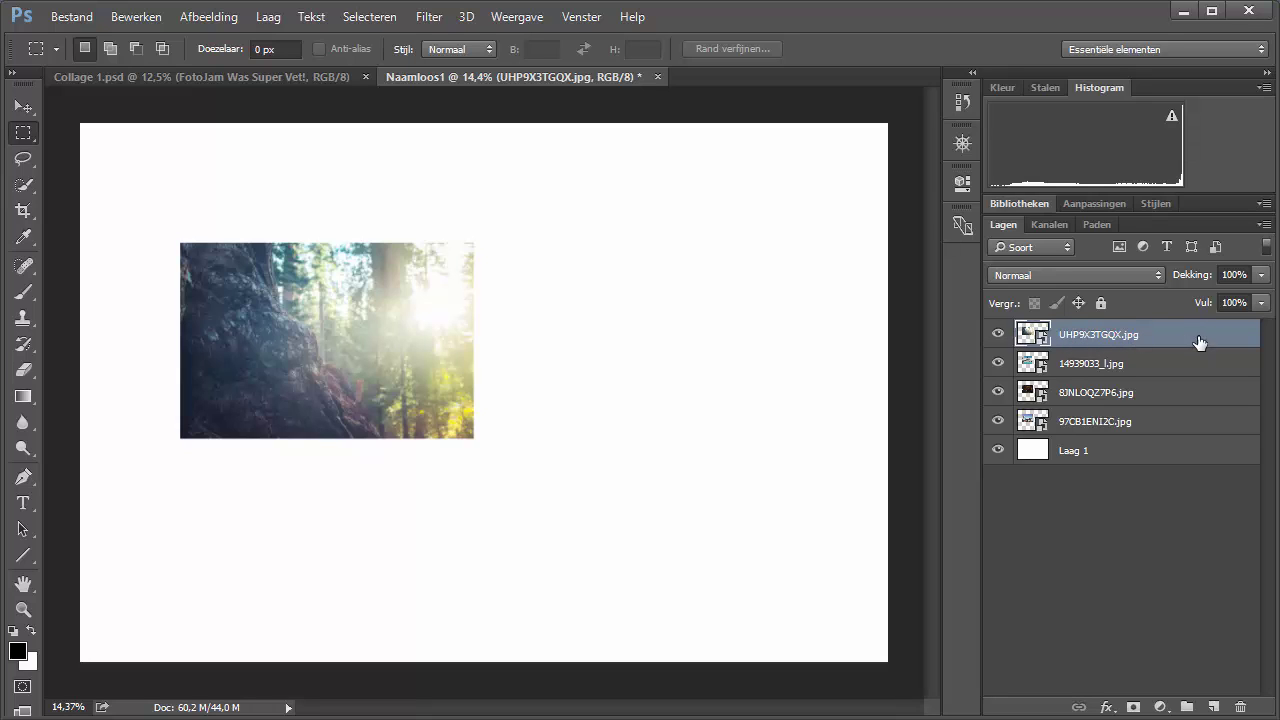
# Step: Add a Stroke (Lijn) layer style to the forest photo with position Inside (Binnen)
pyautogui.doubleClick(1176, 338)
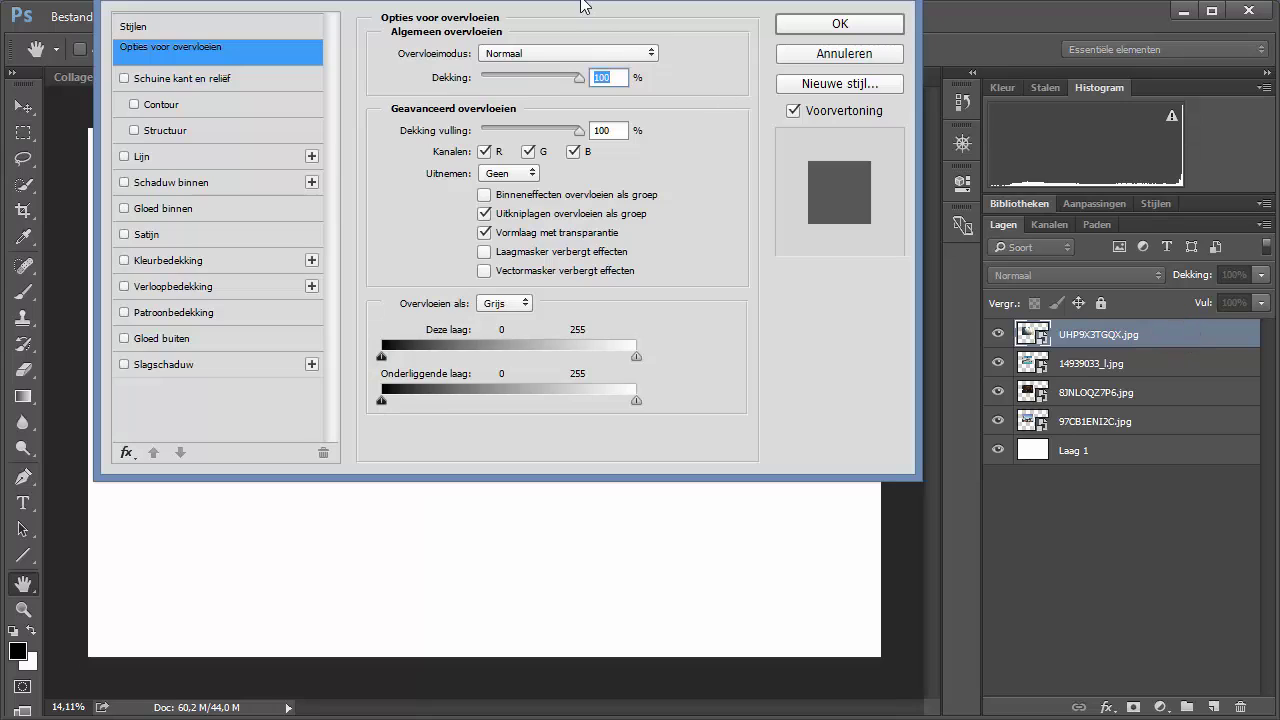
pyautogui.moveTo(585, 5); pyautogui.dragTo(695, 158)
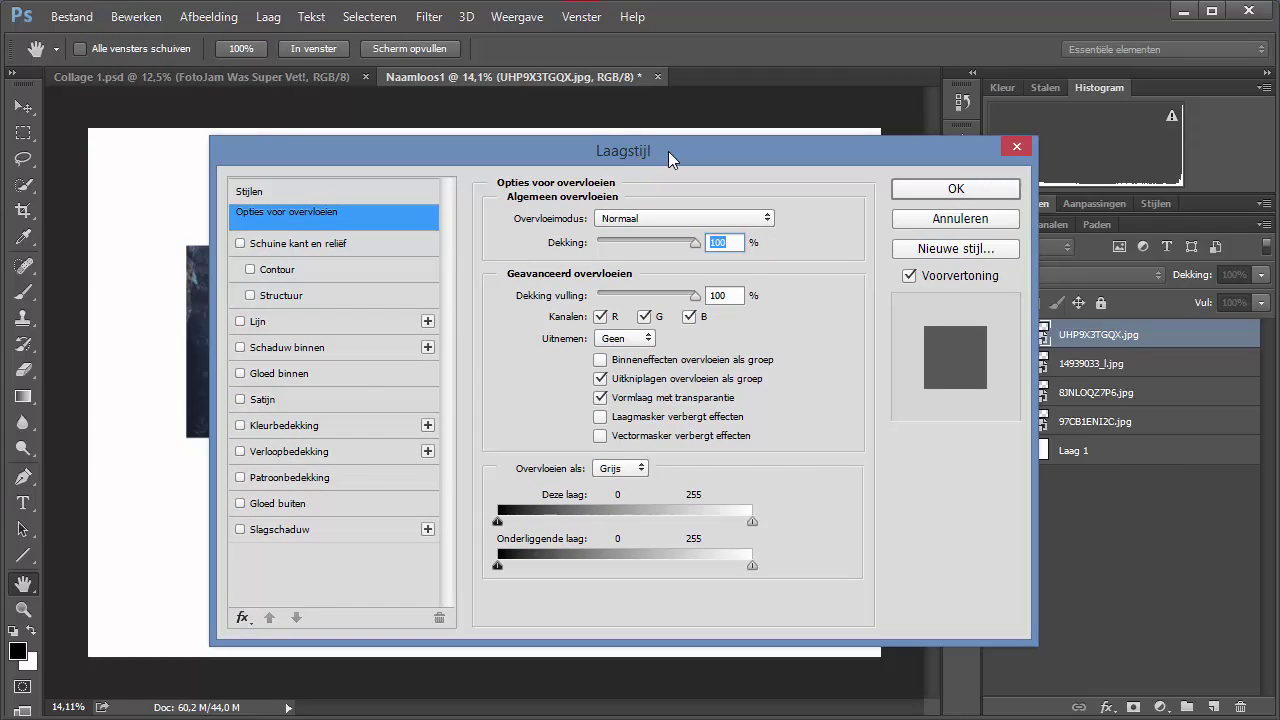
pyautogui.click(257, 321)
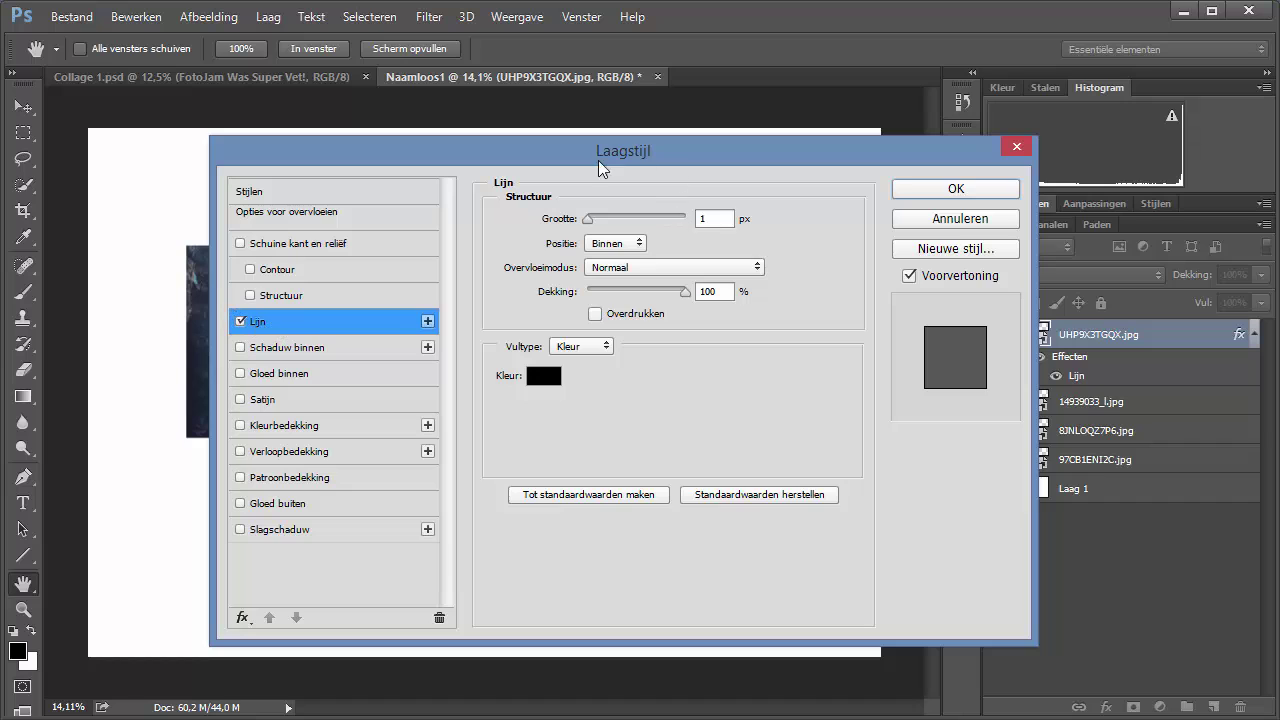
pyautogui.moveTo(599, 160); pyautogui.dragTo(726, 142)
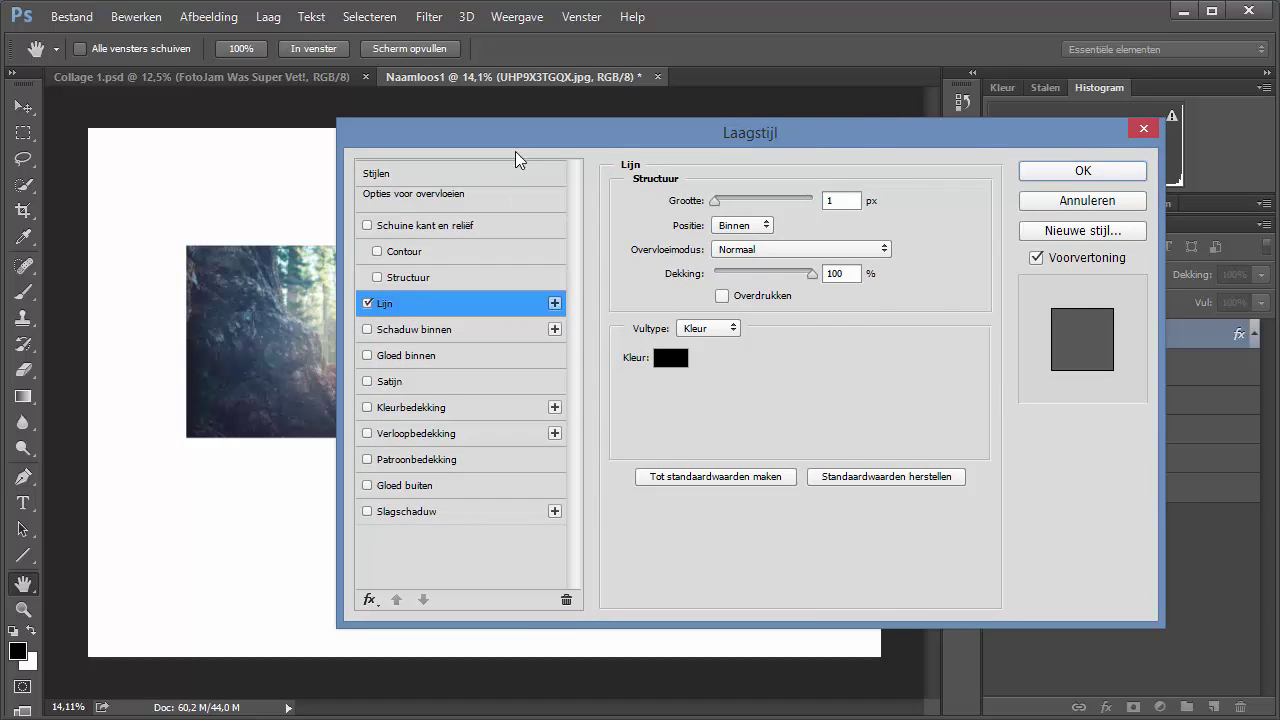
pyautogui.moveTo(516, 153); pyautogui.dragTo(686, 128)
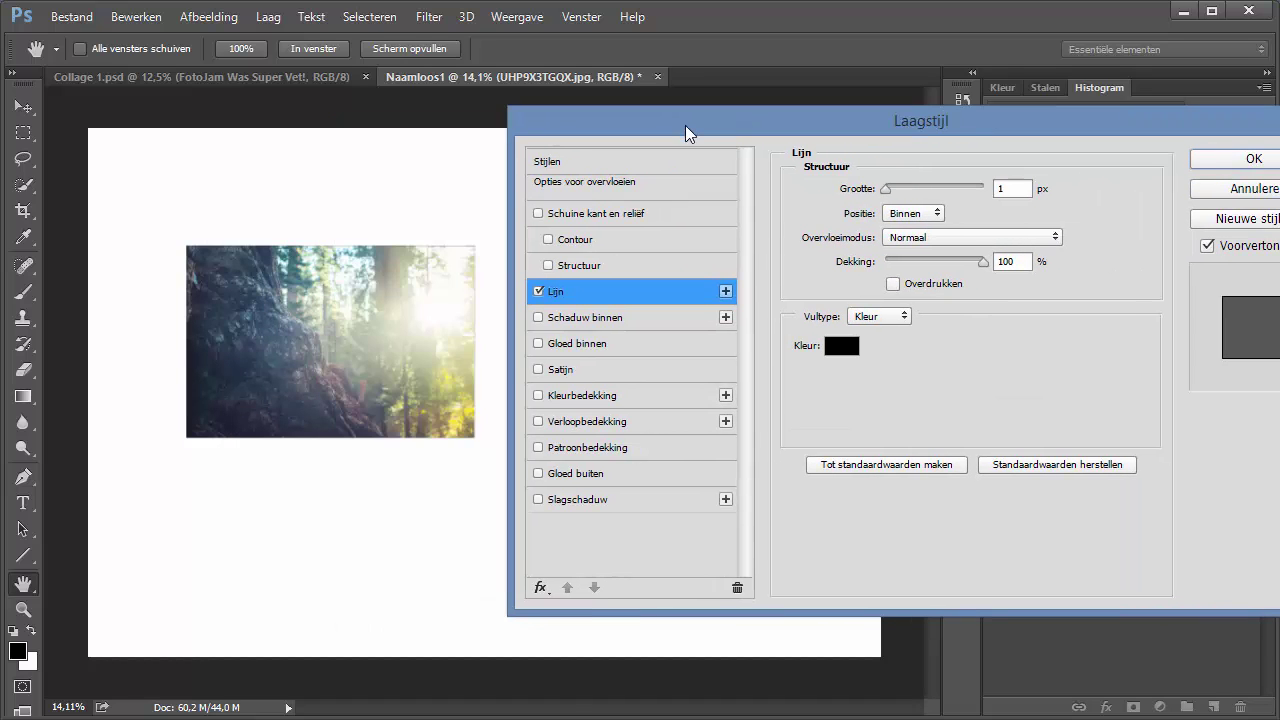
pyautogui.click(908, 214)
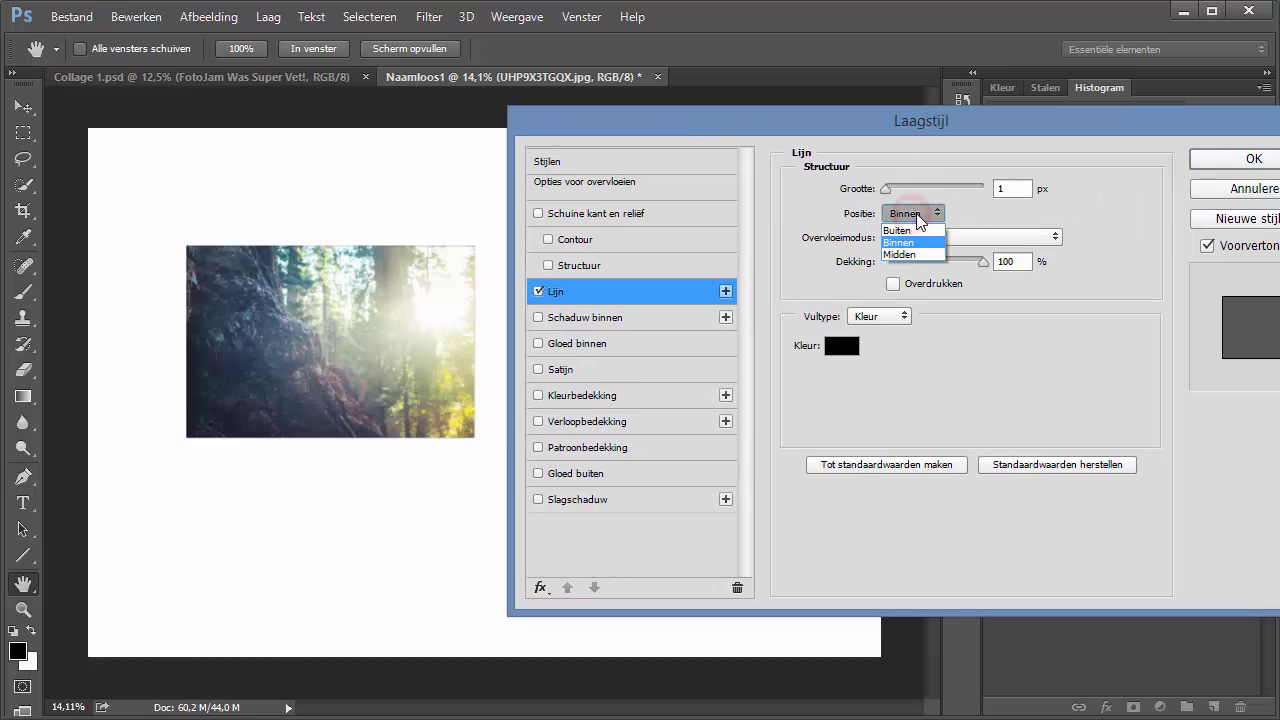
pyautogui.click(916, 213)
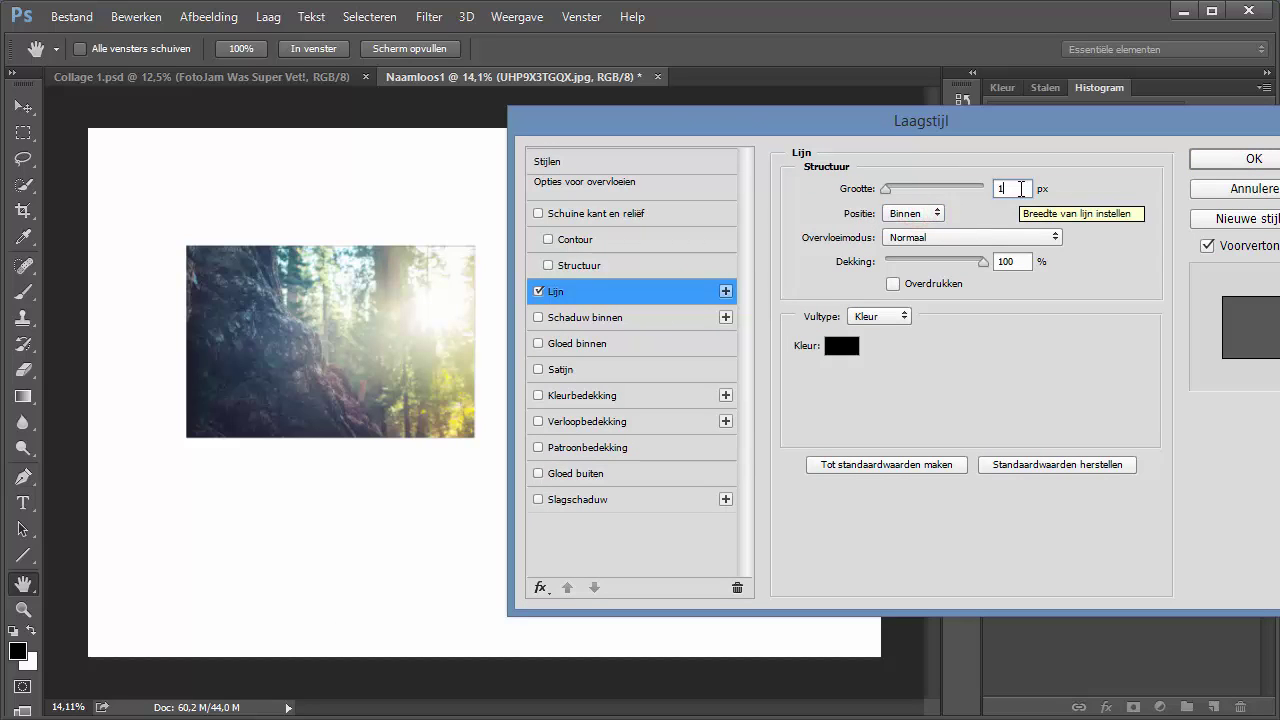
# Step: Set the stroke size to 100 px and its colour to white
pyautogui.scroll(2, 1020, 189)
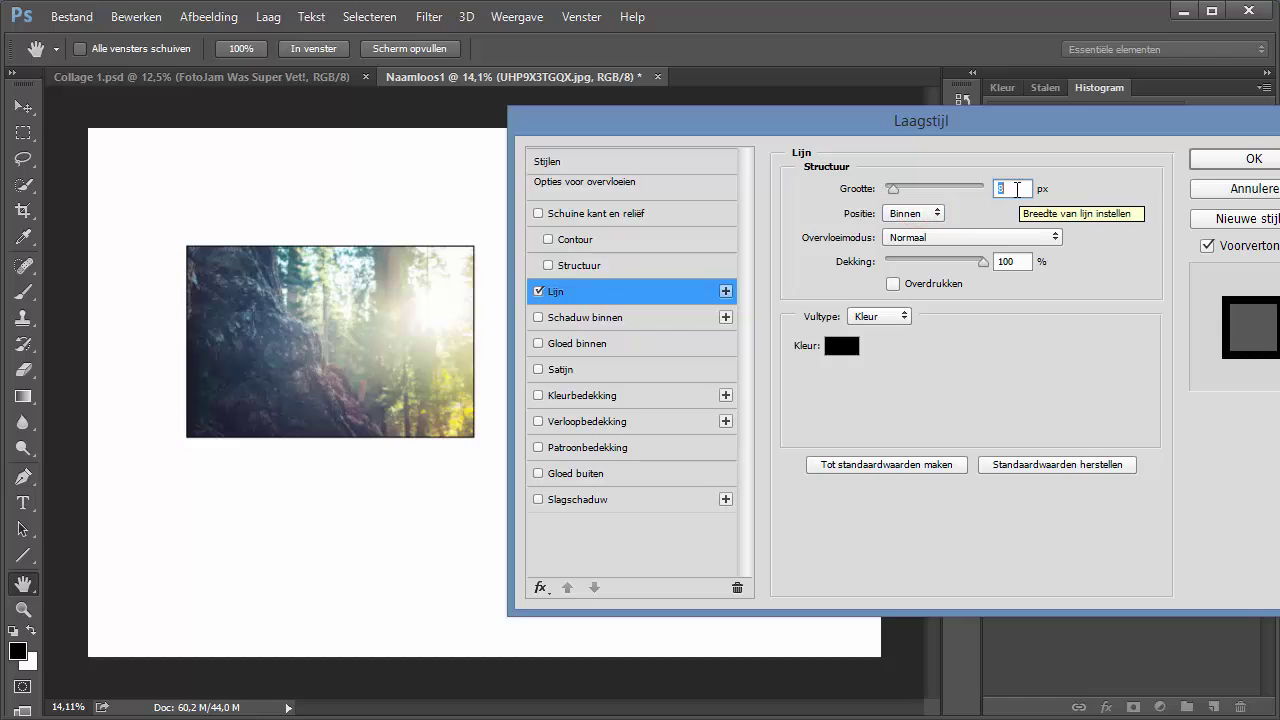
pyautogui.scroll(7, 1017, 189)
pyautogui.scroll(6, 1017, 189)
pyautogui.scroll(7, 1017, 189)
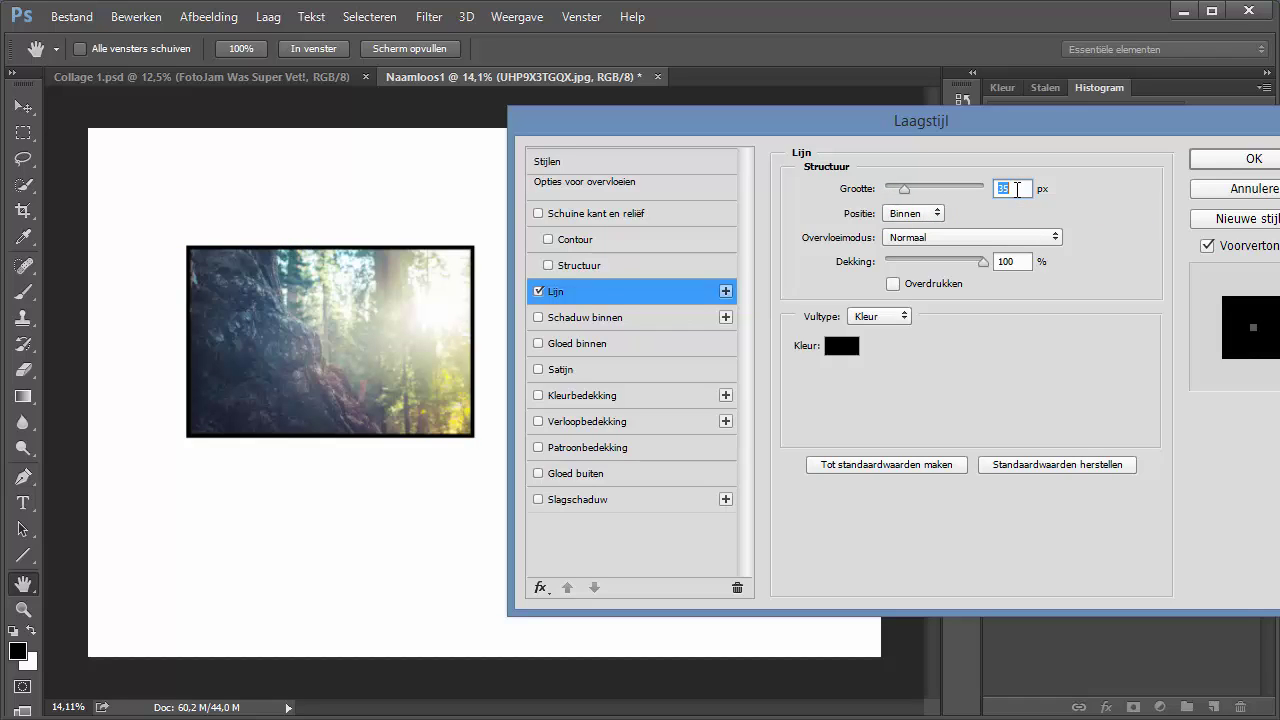
pyautogui.scroll(8, 1017, 189)
pyautogui.scroll(8, 1017, 189)
pyautogui.scroll(7, 1017, 189)
pyautogui.scroll(8, 1017, 189)
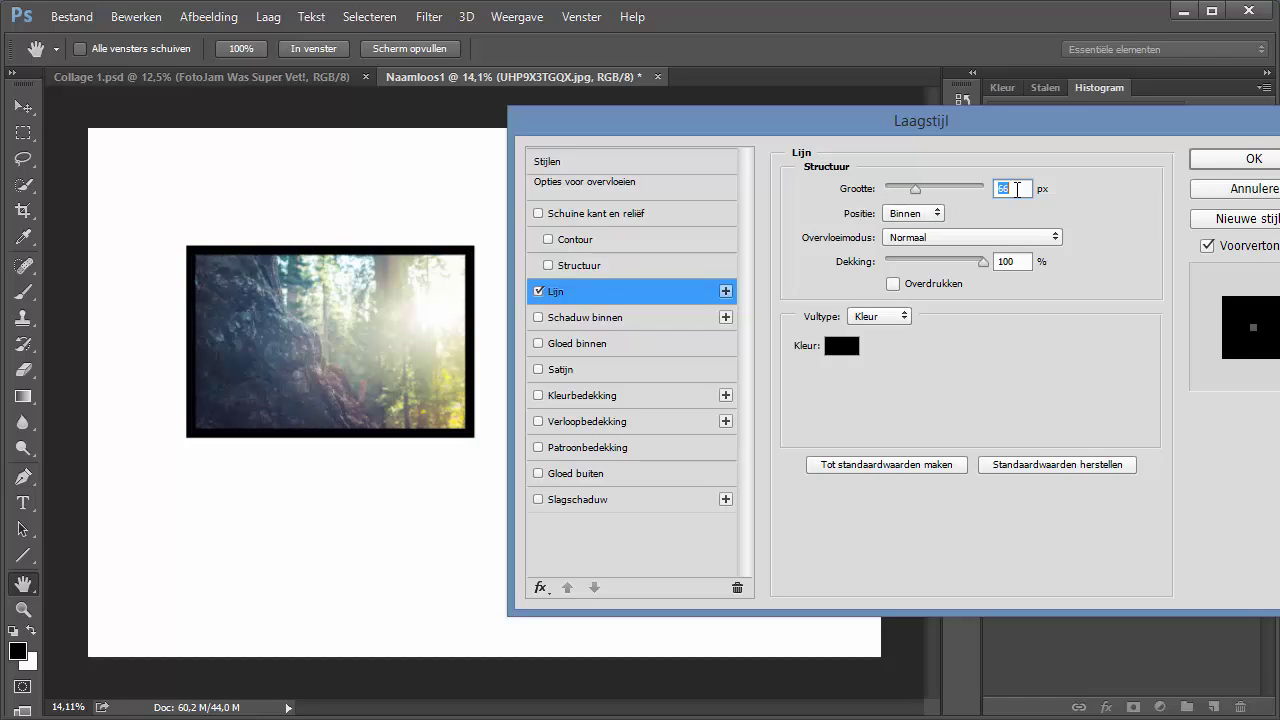
pyautogui.scroll(17, 1017, 189)
pyautogui.scroll(17, 1017, 189)
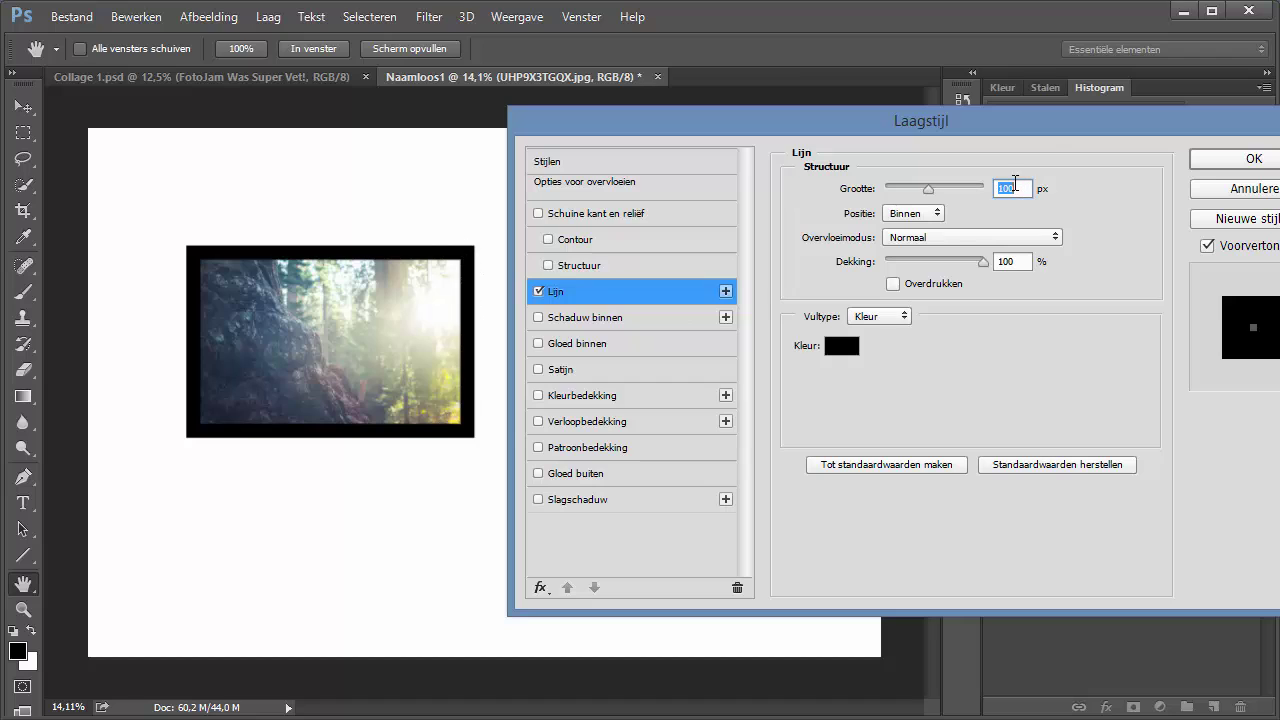
pyautogui.click(842, 346)
pyautogui.moveTo(343, 229); pyautogui.dragTo(235, 73)
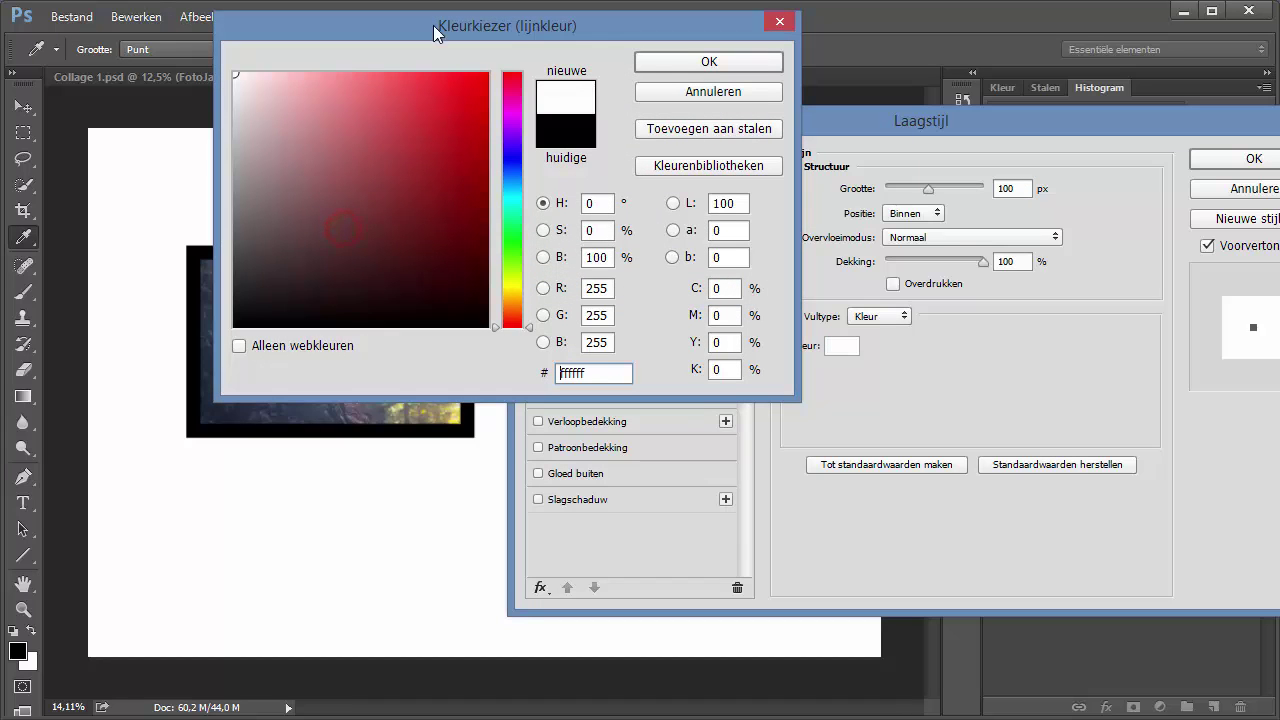
pyautogui.click(666, 58)
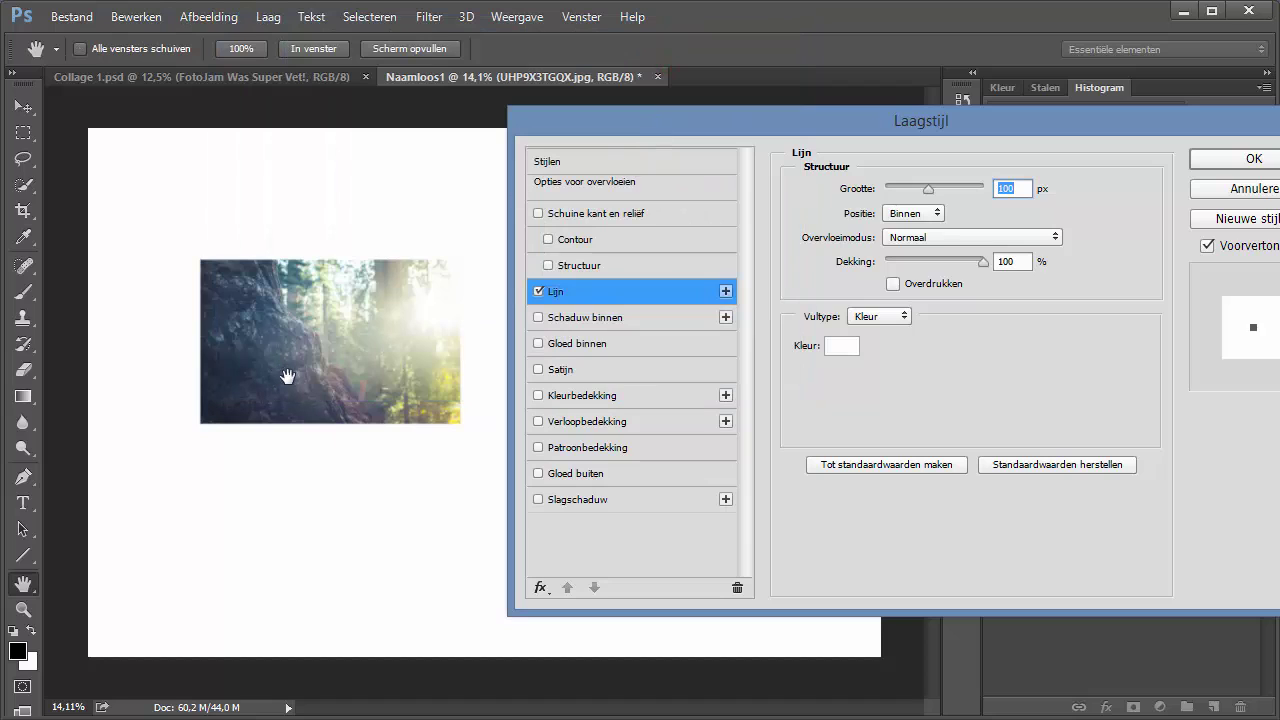
pyautogui.click(576, 500)
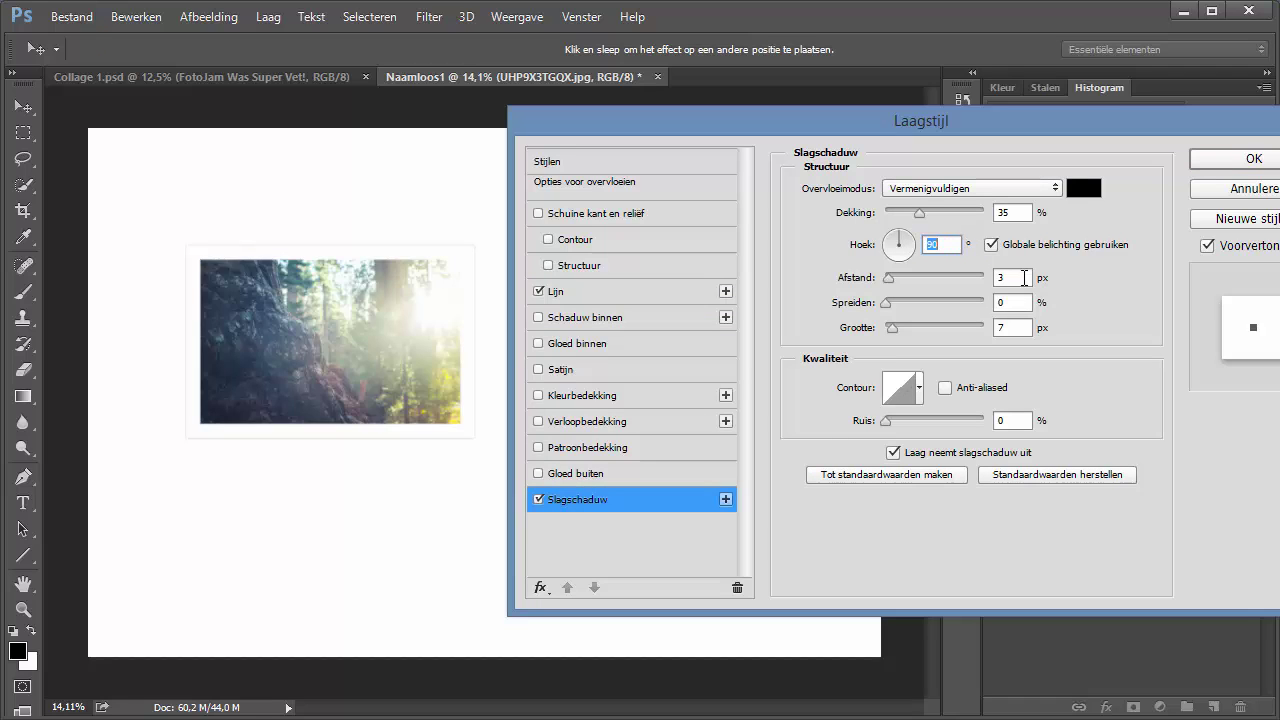
# Step: Give the drop shadow a 25 px distance and about 36 px size, then apply the style
pyautogui.click(1024, 278)
pyautogui.scroll(7, 1022, 278)
pyautogui.scroll(7, 1020, 278)
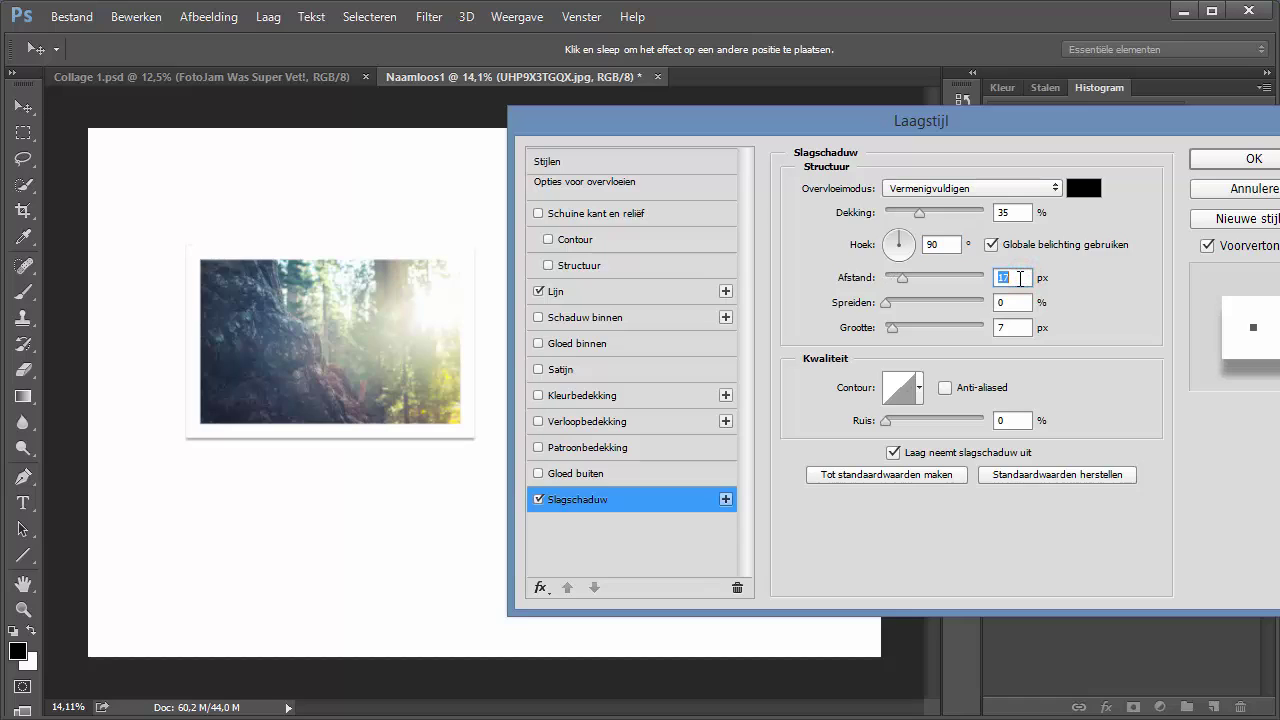
pyautogui.scroll(3, 1020, 278)
pyautogui.scroll(2, 1020, 278)
pyautogui.scroll(2, 1020, 278)
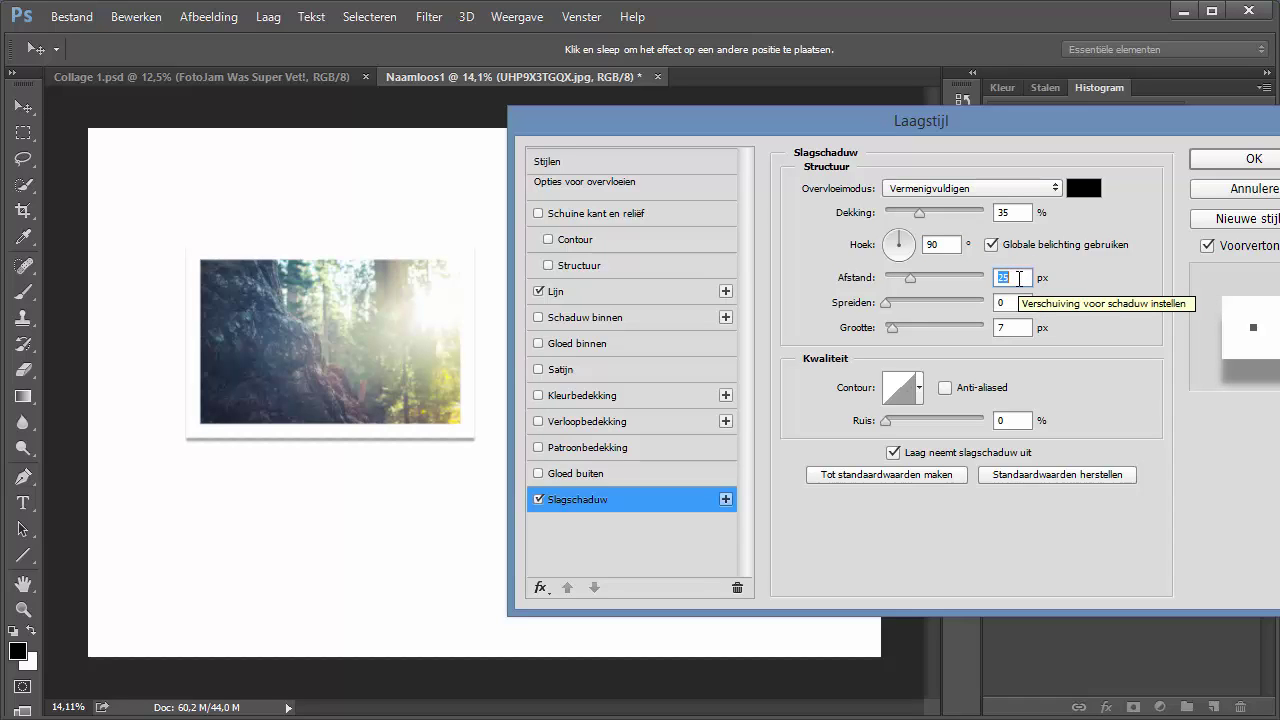
pyautogui.click(1016, 325)
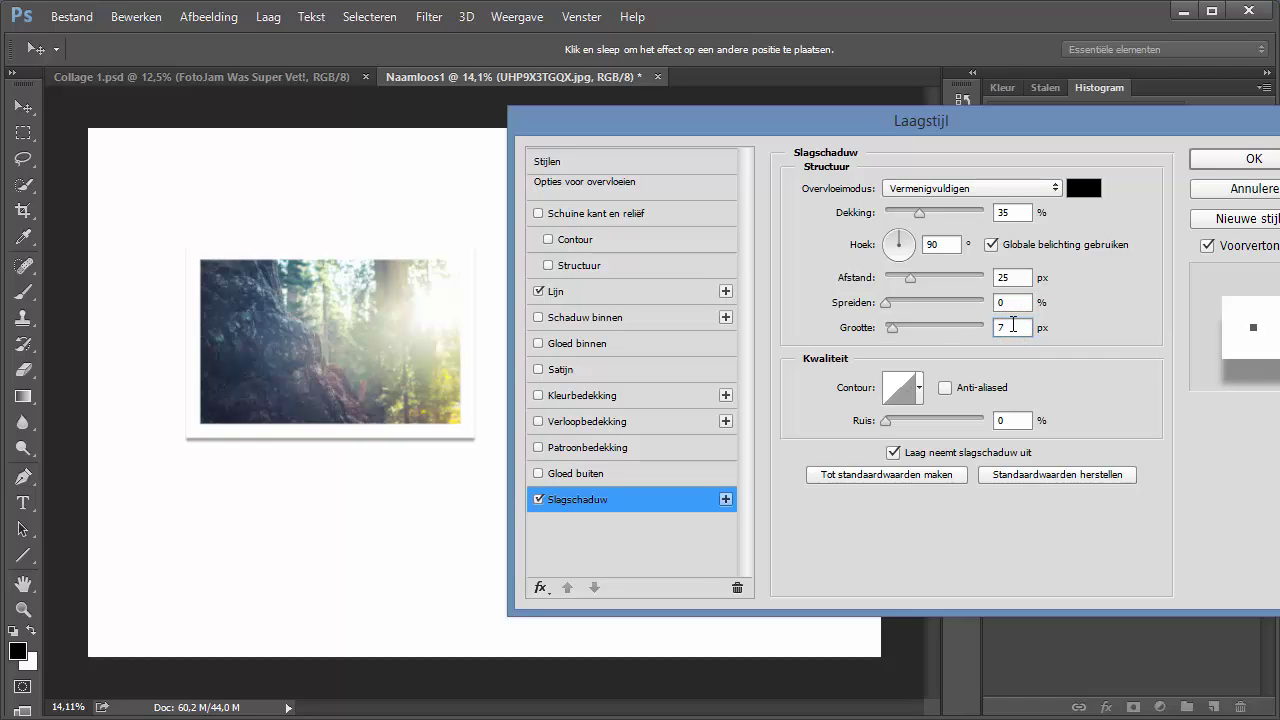
pyautogui.scroll(19, 1016, 327)
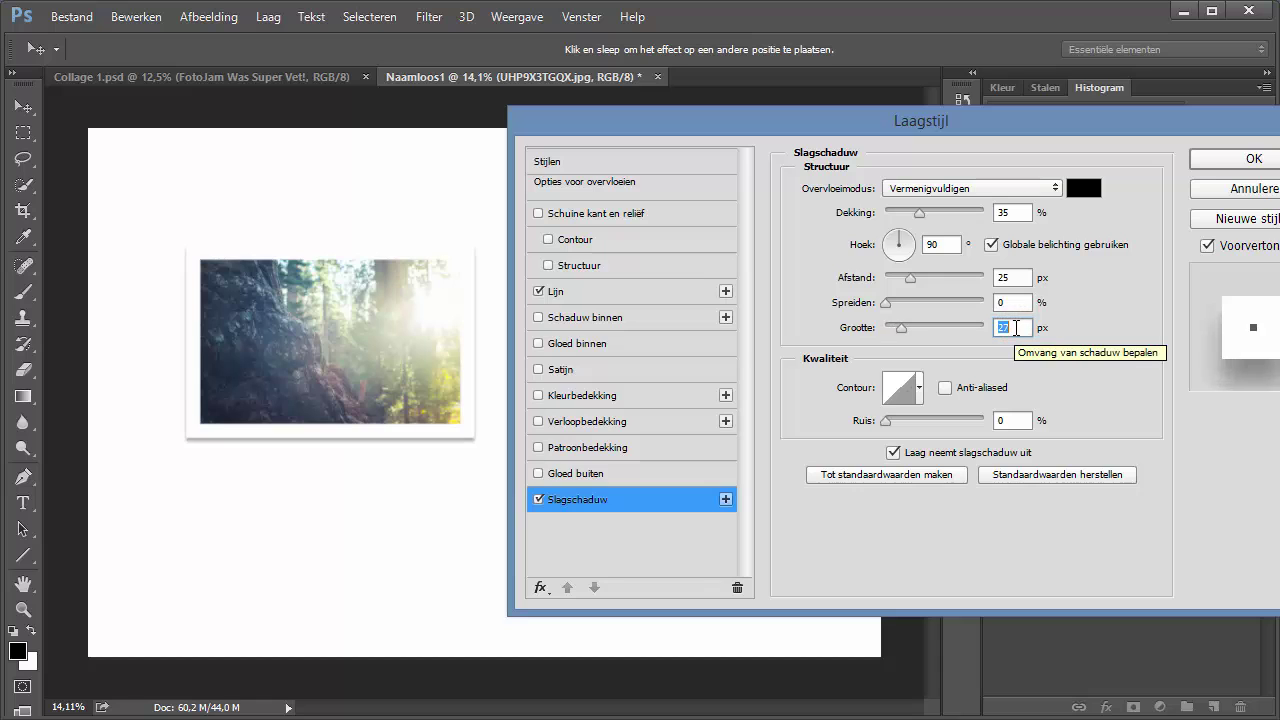
pyautogui.click(1250, 160)
# Step: Fit the page in the window and zoom to inspect the bordered, shadowed forest photo
pyautogui.hotkey('ctrl', '0')
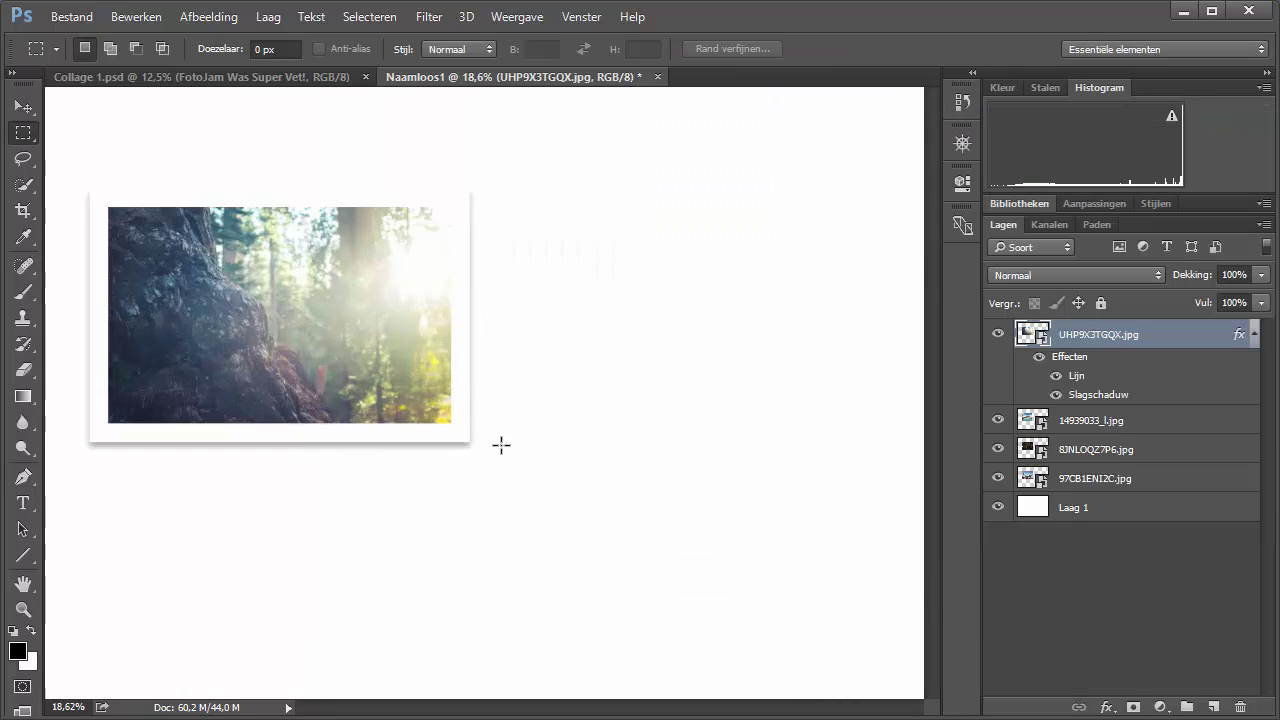
pyautogui.scroll(1, 452, 441)
pyautogui.scroll(3, 452, 441)
pyautogui.scroll(2, 452, 441)
pyautogui.scroll(-2, 452, 441)
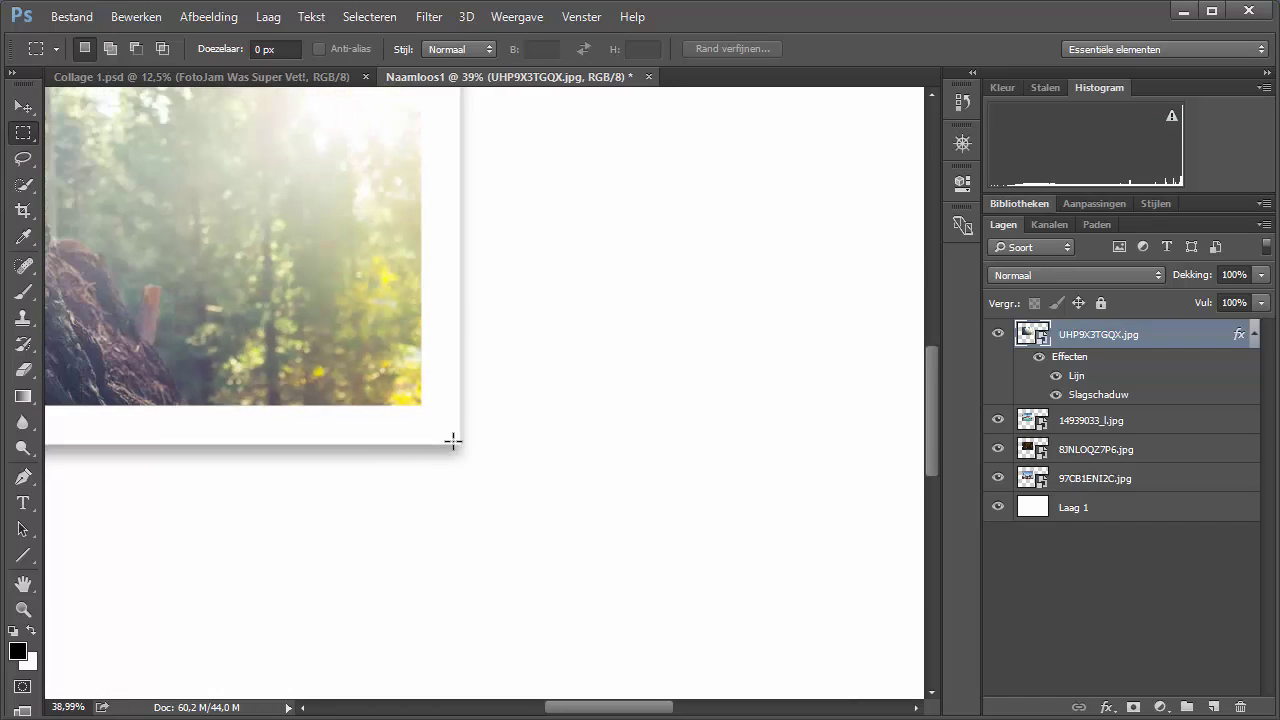
pyautogui.scroll(-2, 452, 441)
pyautogui.scroll(-1, 452, 441)
pyautogui.scroll(-1, 451, 439)
pyautogui.scroll(-2, 449, 436)
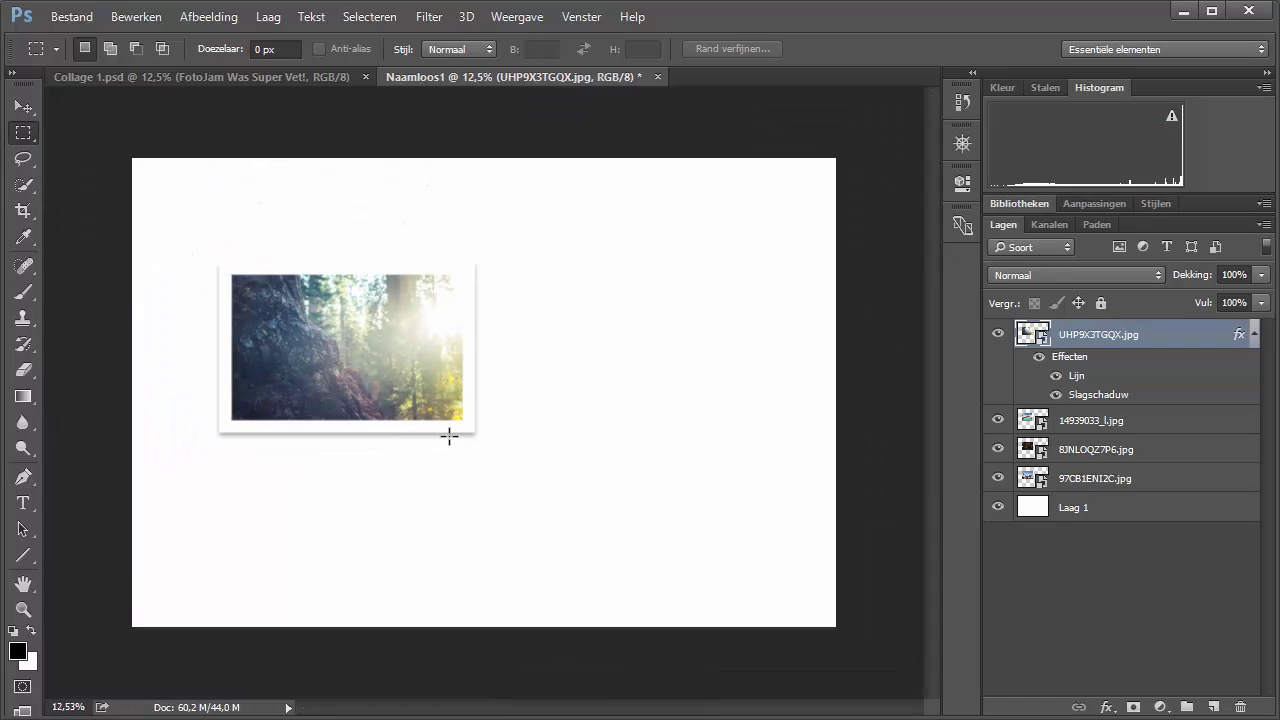
pyautogui.scroll(2, 449, 436)
pyautogui.scroll(1, 477, 434)
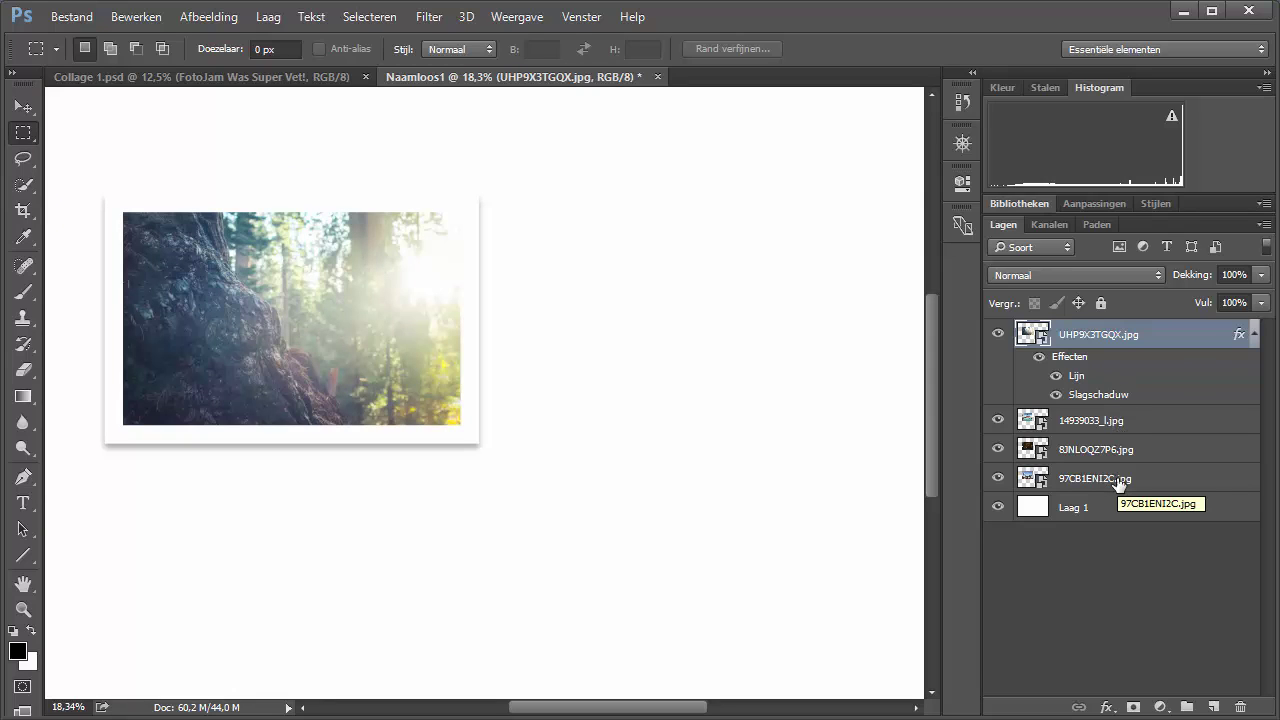
pyautogui.hotkey('shift', 'alt')
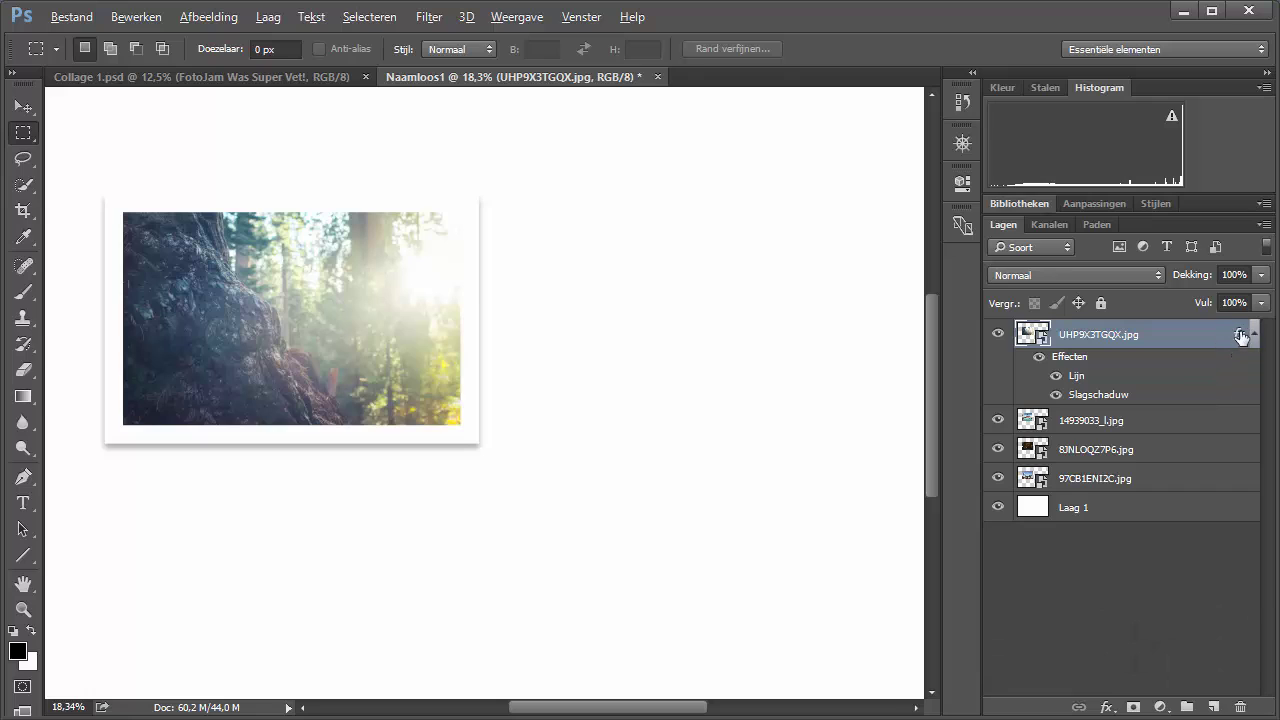
# Step: Copy the forest layer's border and shadow effects onto 14939033_l.jpg, 8JNLOQZ7P6.jpg and 97CB1ENI2C.jpg
pyautogui.click(1239, 334)
pyautogui.moveTo(1240, 341); pyautogui.dragTo(1240, 422)
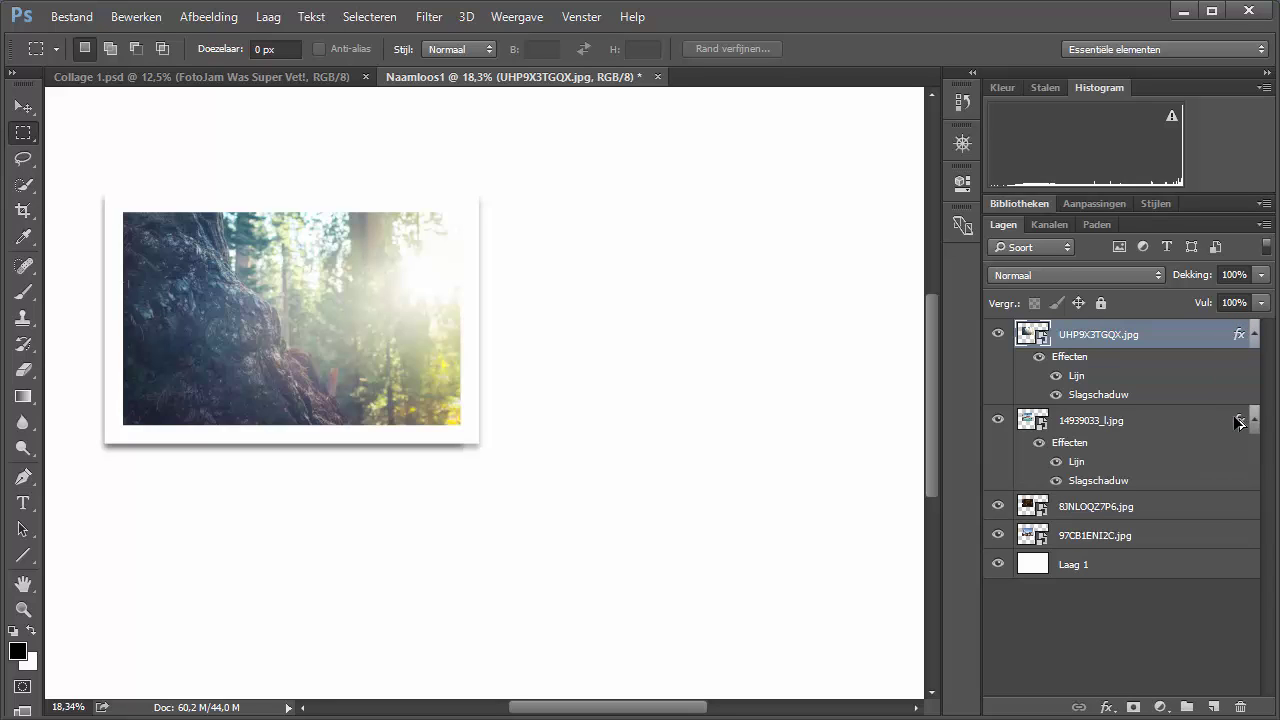
pyautogui.hotkey('shift', 'alt')
pyautogui.moveTo(1239, 422); pyautogui.dragTo(1236, 508)
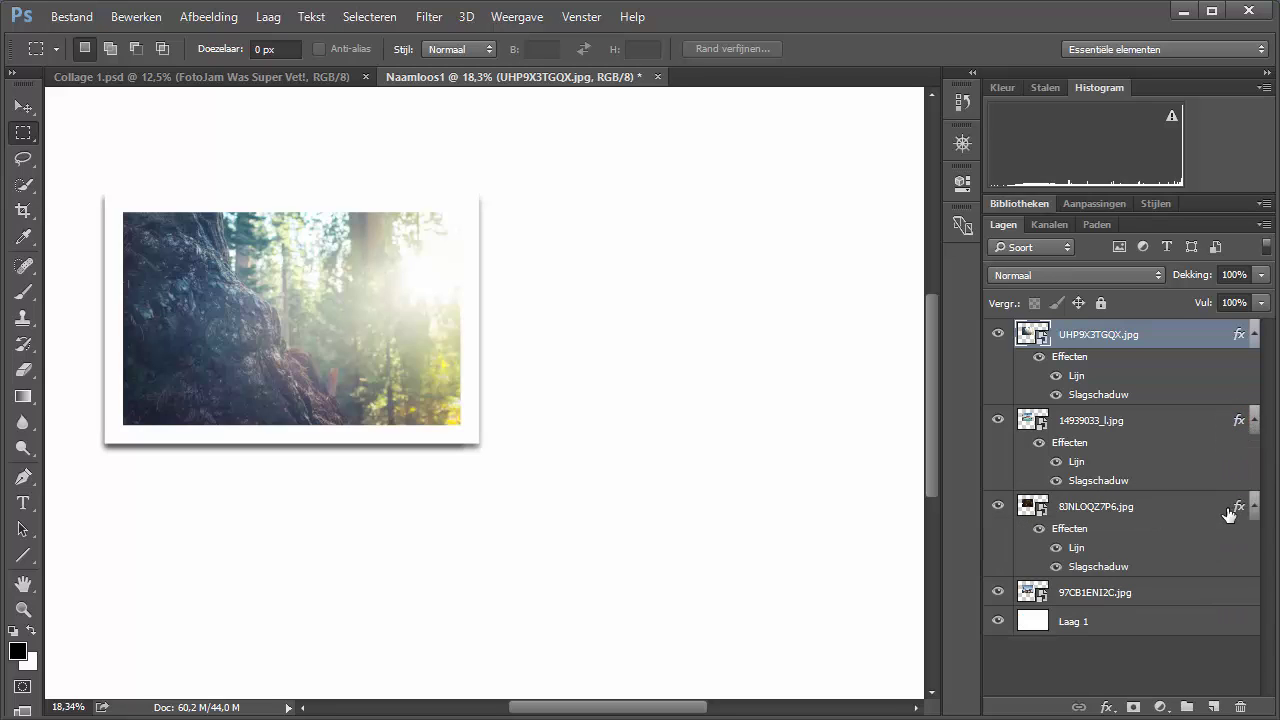
pyautogui.moveTo(1239, 508); pyautogui.dragTo(1240, 596)
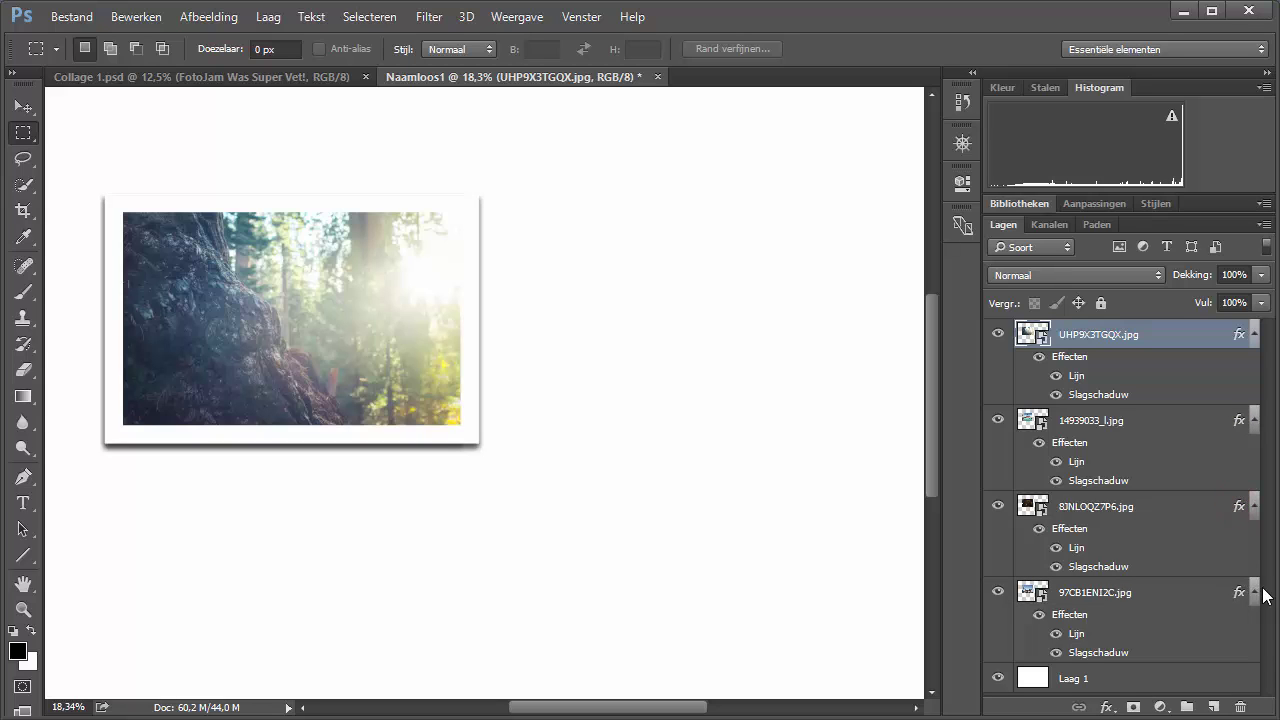
# Step: Collapse the effect lists on all four photo layers and zoom out the view
pyautogui.click(1255, 592)
pyautogui.click(1255, 506)
pyautogui.click(1255, 420)
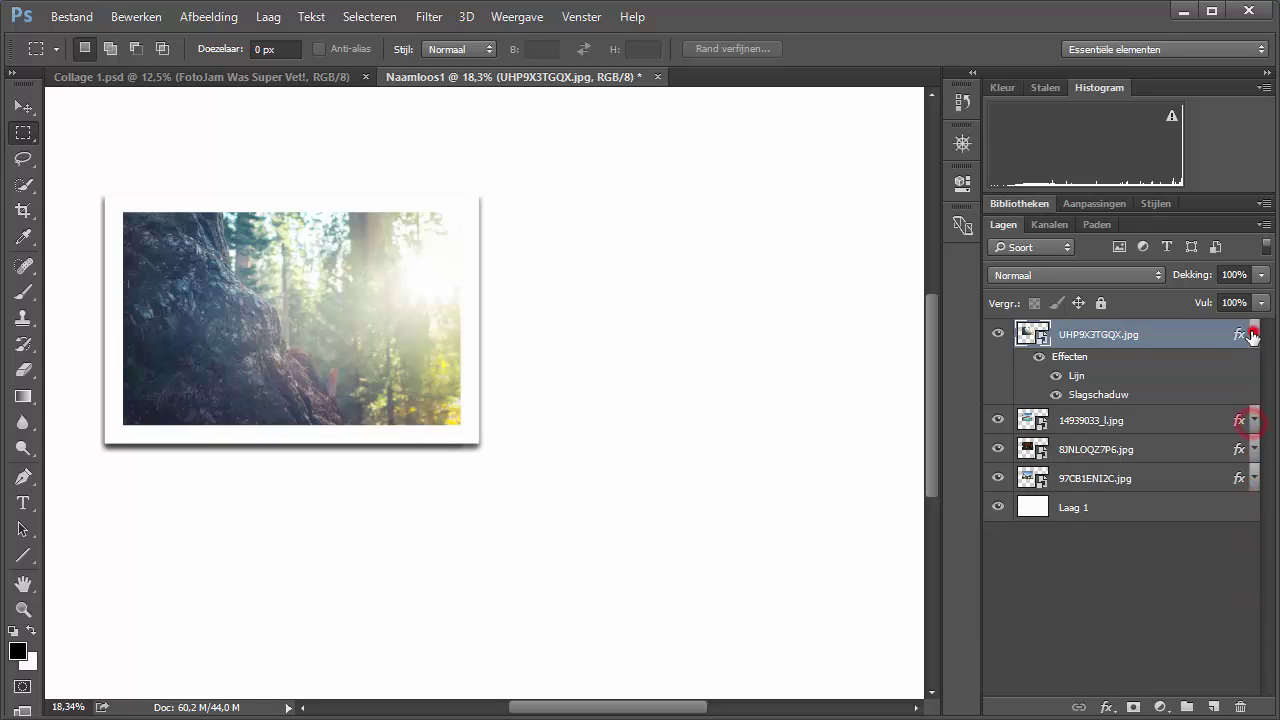
pyautogui.click(1255, 334)
pyautogui.scroll(-2, 340, 511)
pyautogui.scroll(-1, 340, 511)
pyautogui.scroll(1, 347, 511)
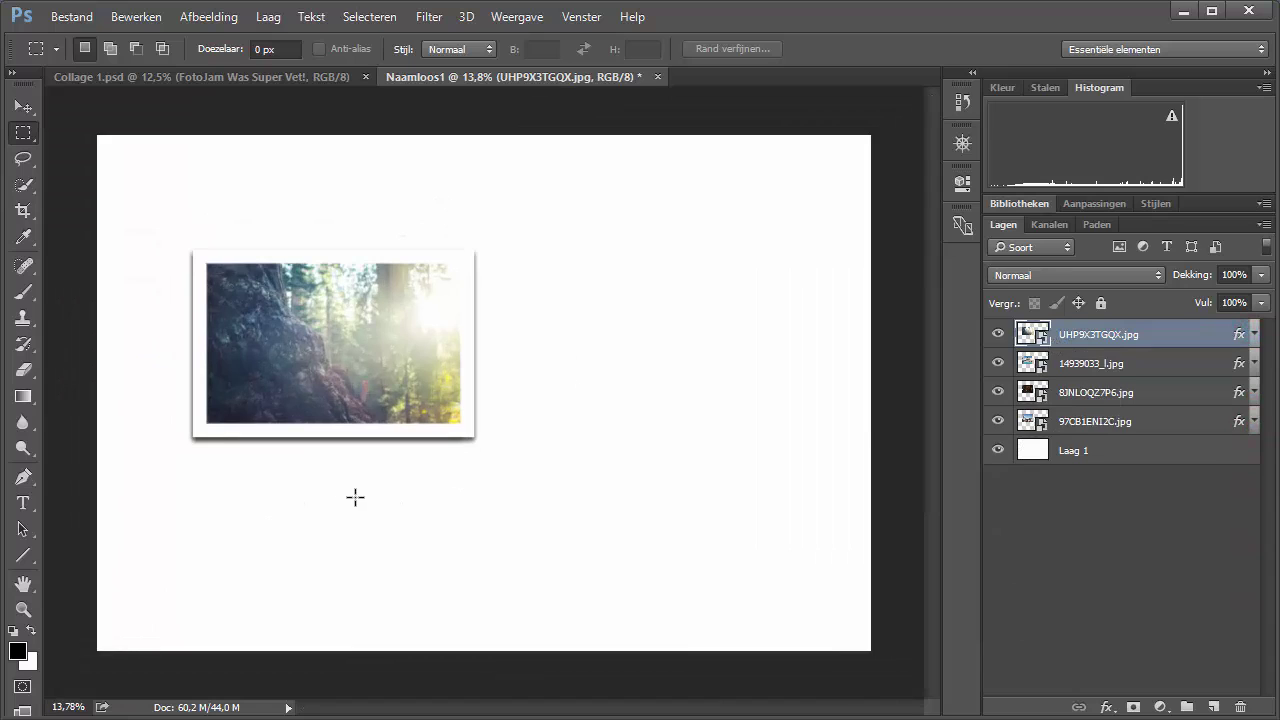
pyautogui.scroll(-1, 354, 511)
pyautogui.press('v')
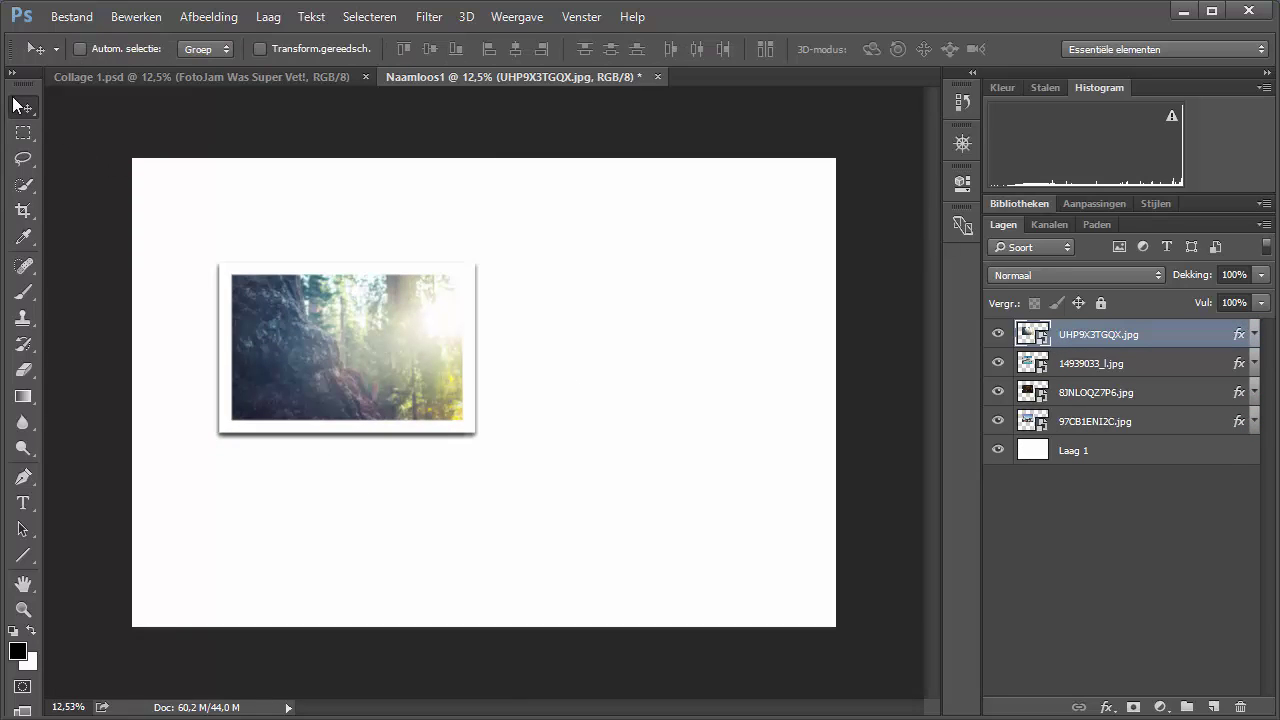
# Step: Arrange the photos in a 2×2 grid: forest top-right, Venice bottom-right, lamps bottom-left
pyautogui.moveTo(410, 362); pyautogui.dragTo(697, 376)
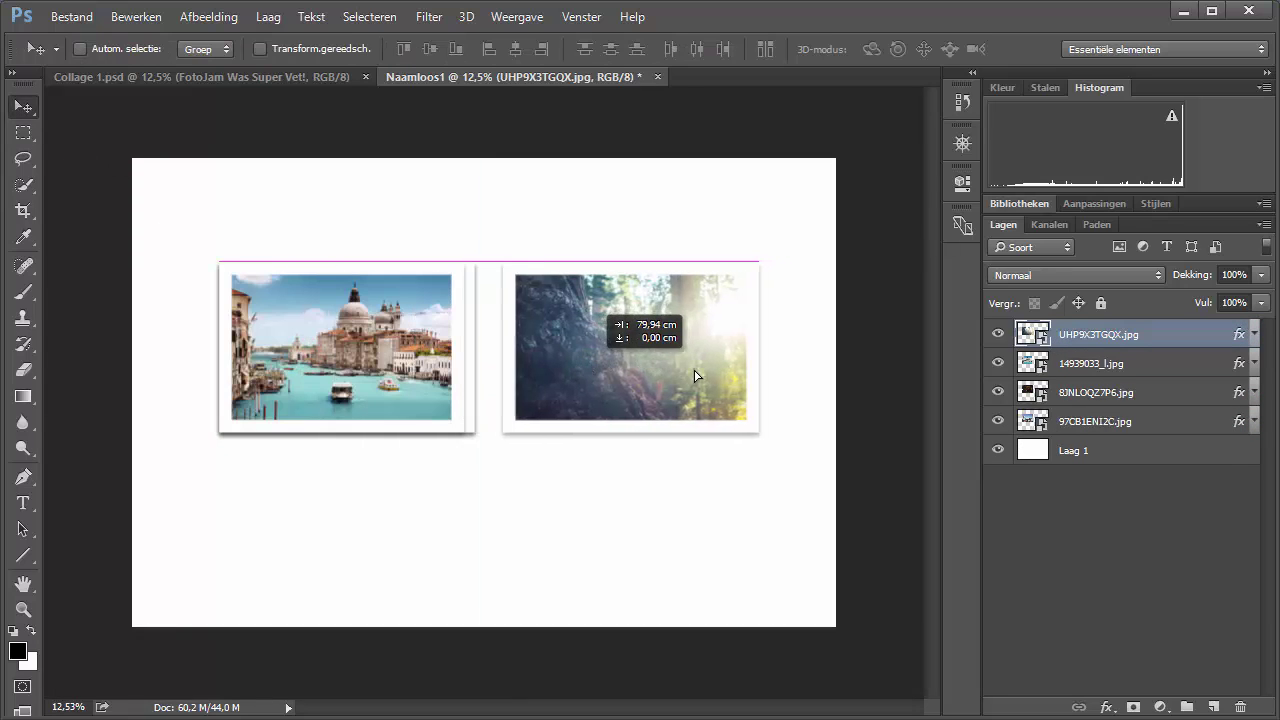
pyautogui.moveTo(457, 349)
pyautogui.mouseDown()
pyautogui.moveTo(724, 514)
pyautogui.moveTo(713, 516)
pyautogui.mouseUp()
pyautogui.click(1090, 392)
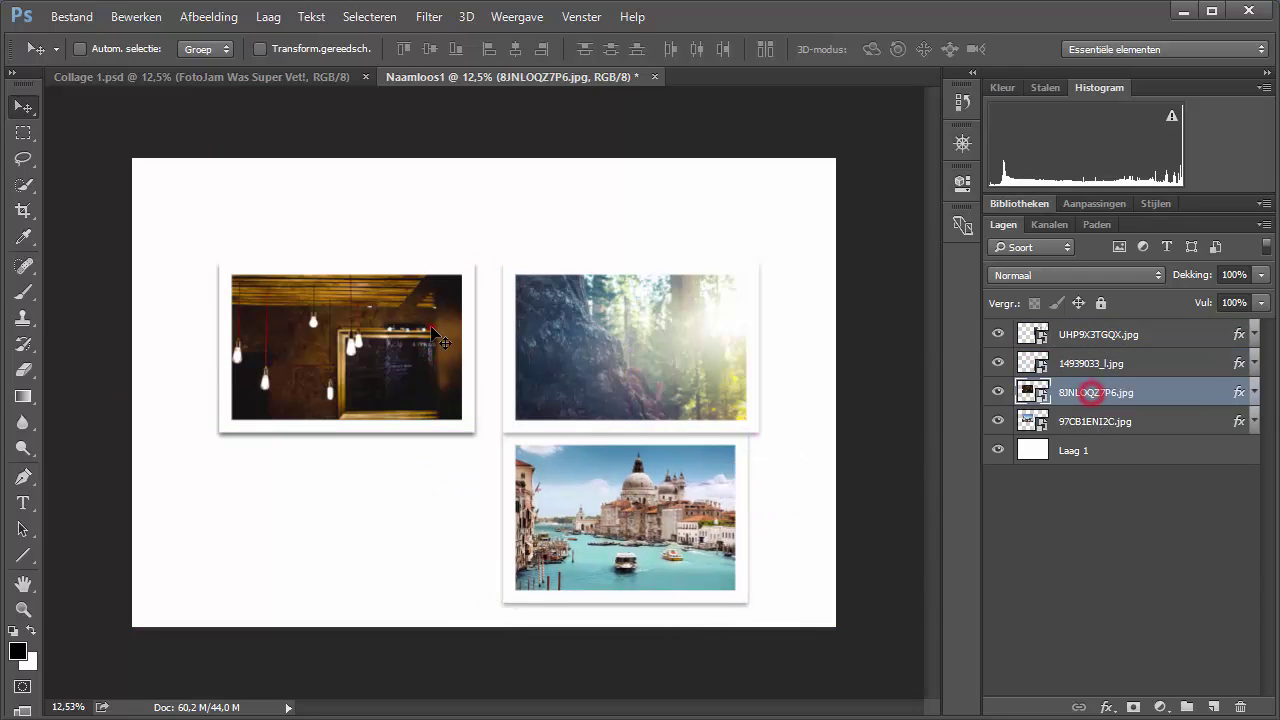
pyautogui.moveTo(432, 330); pyautogui.dragTo(432, 500)
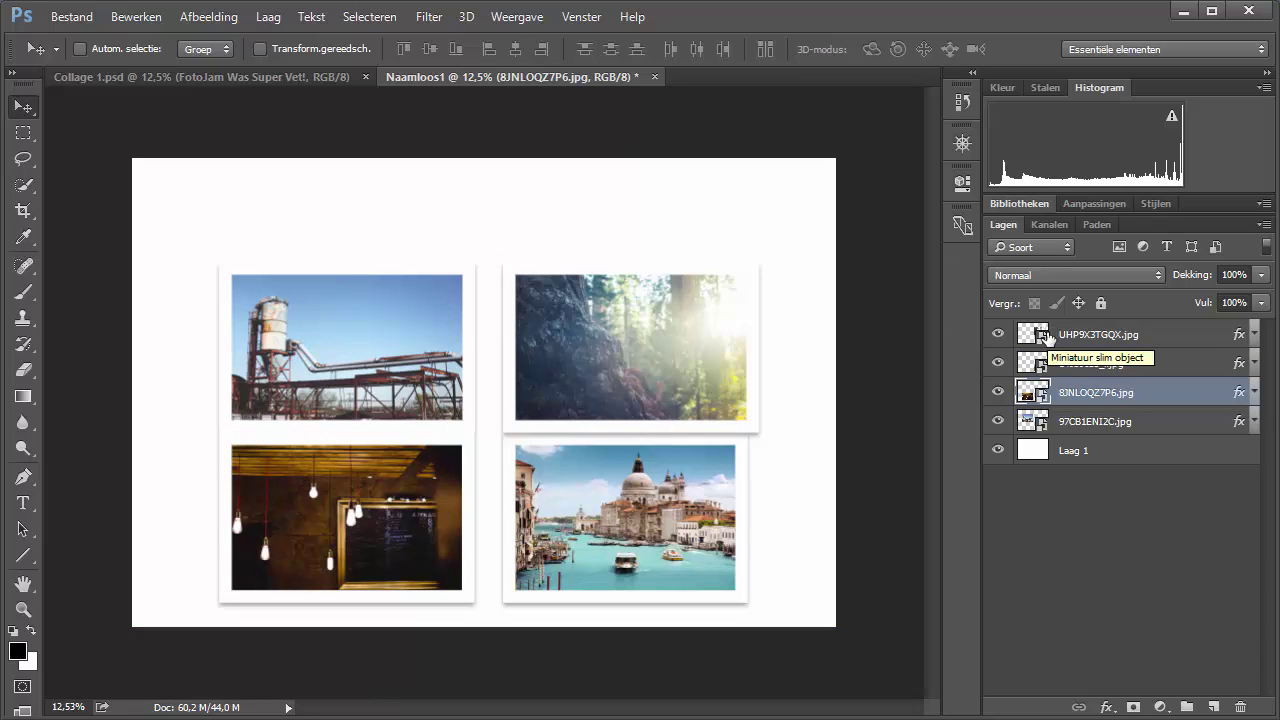
pyautogui.hotkey('ctrl', 't')
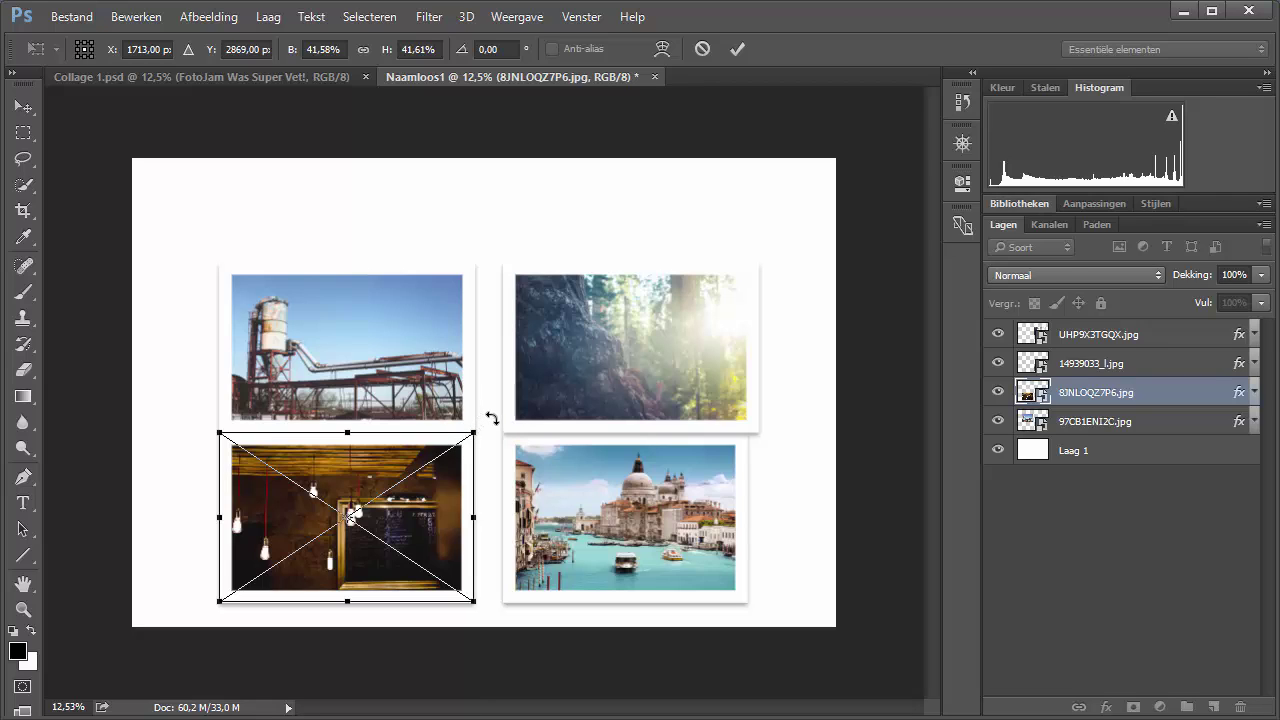
# Step: Tilt the lamps photo about 7 degrees and give the tower photo a slight tilt
pyautogui.moveTo(489, 415); pyautogui.dragTo(494, 434)
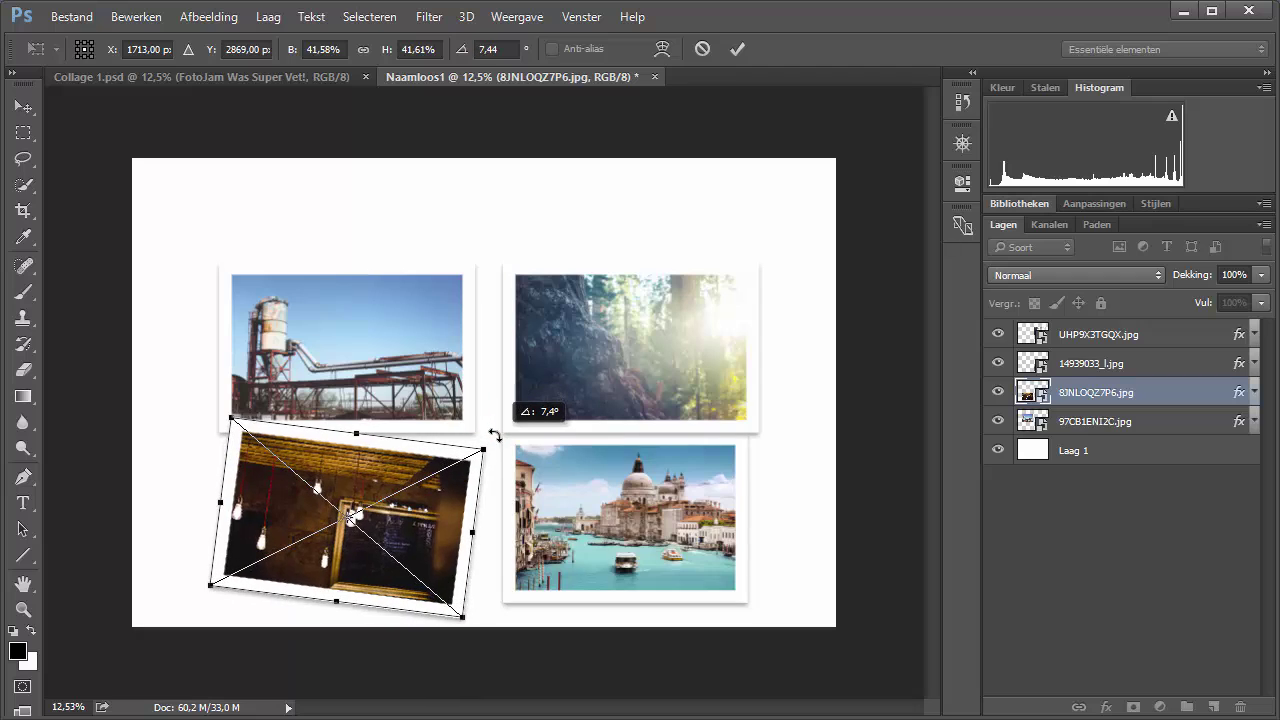
pyautogui.press('Return')
pyautogui.click(1078, 421)
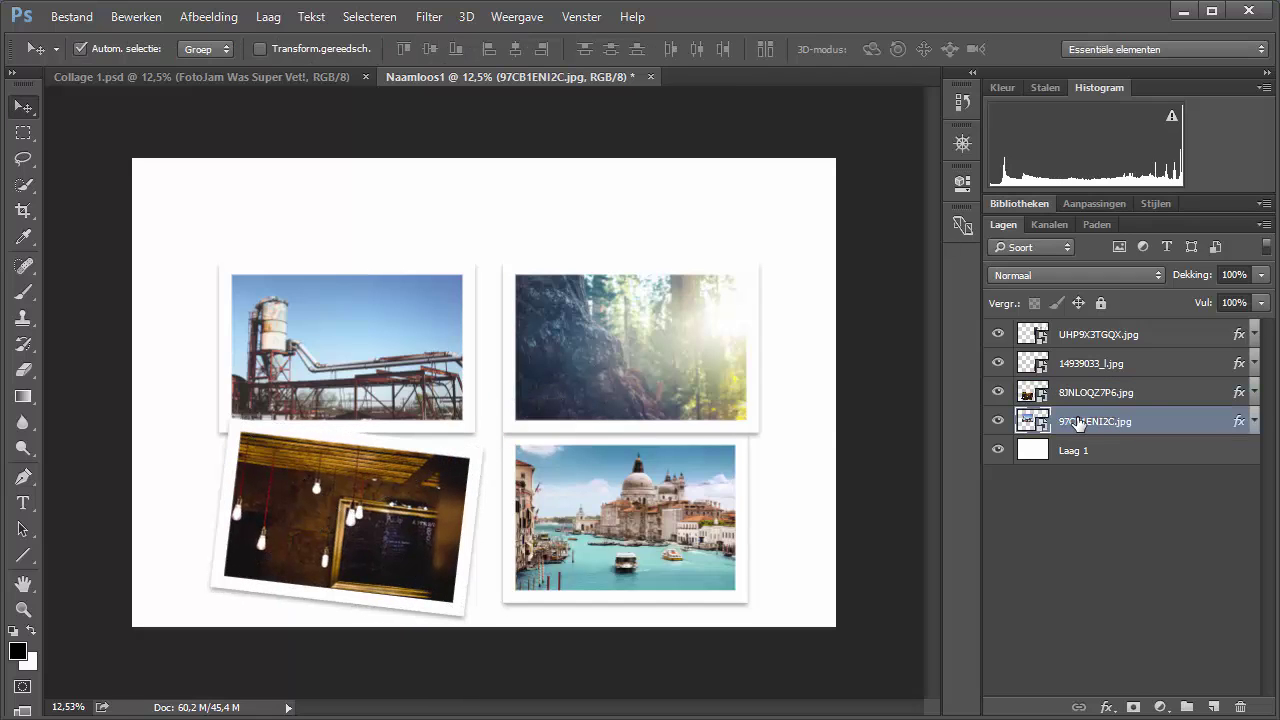
pyautogui.hotkey('ctrl', 't')
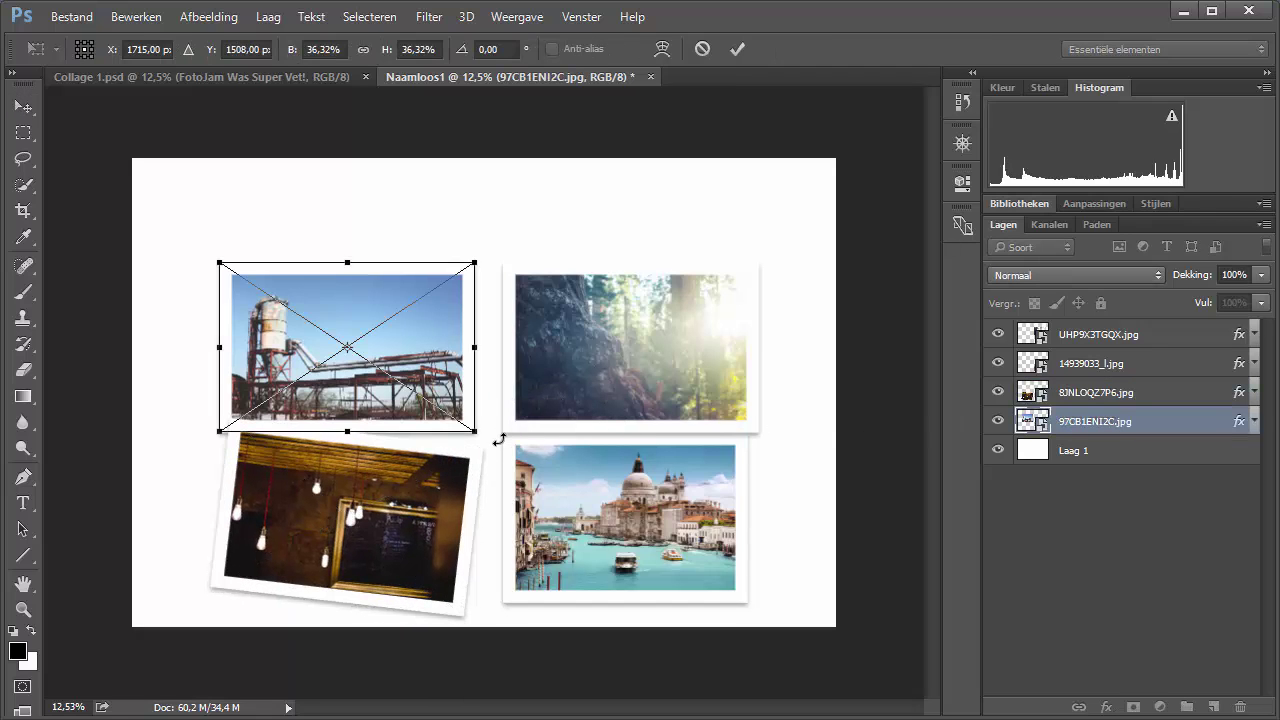
pyautogui.moveTo(494, 442); pyautogui.dragTo(504, 429)
pyautogui.press('Return')
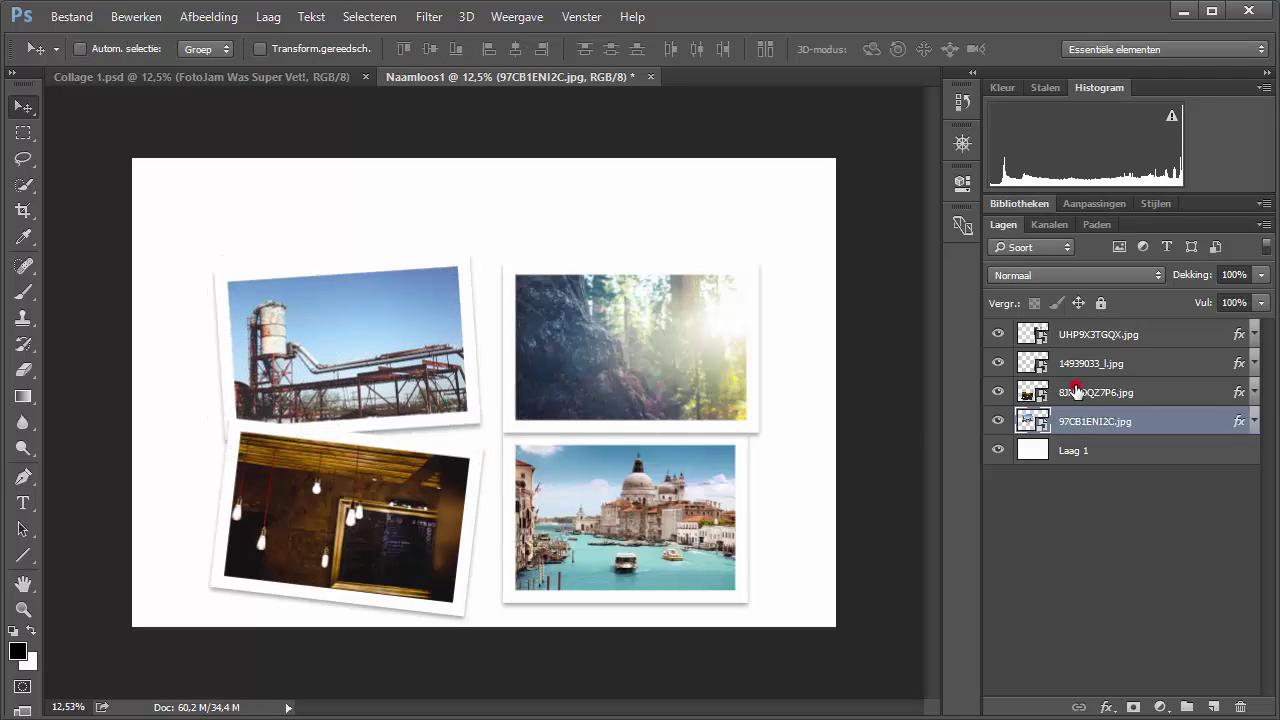
# Step: Tilt the Venice photo about -9.5 degrees and the forest photo about 7 degrees
pyautogui.click(1075, 390)
pyautogui.click(1087, 363)
pyautogui.hotkey('ctrl', 't')
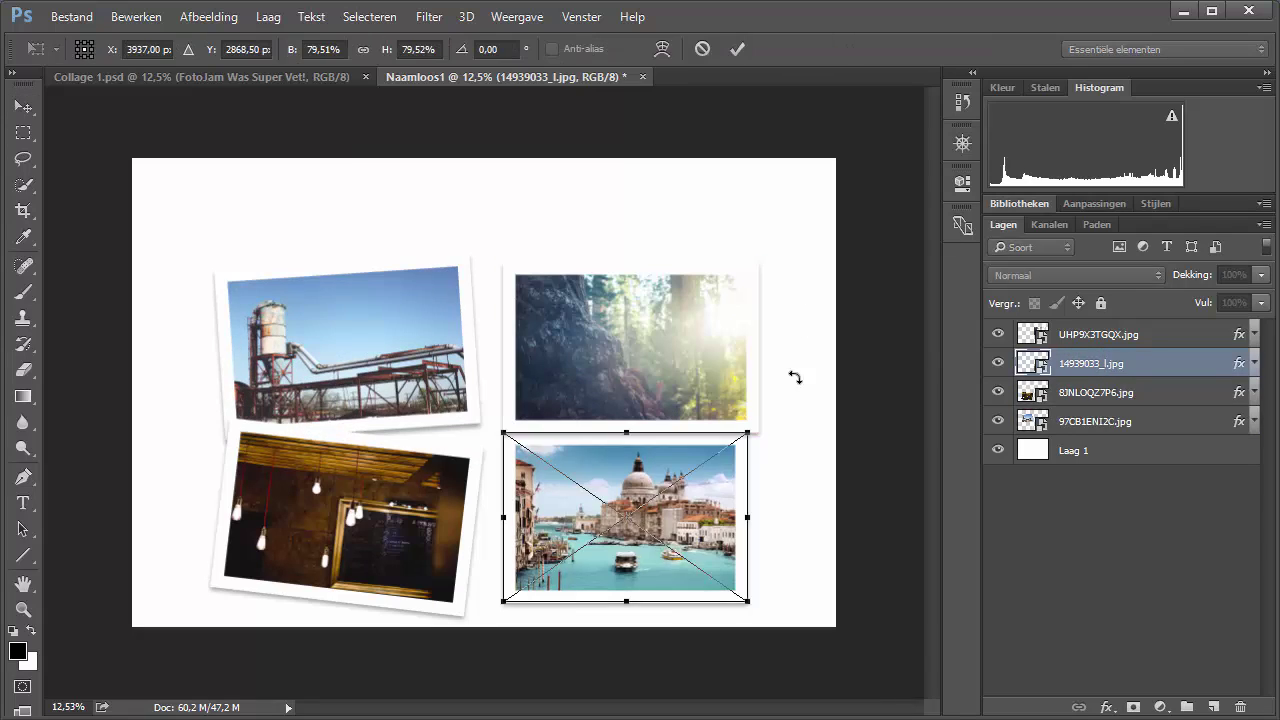
pyautogui.moveTo(789, 485); pyautogui.dragTo(789, 451)
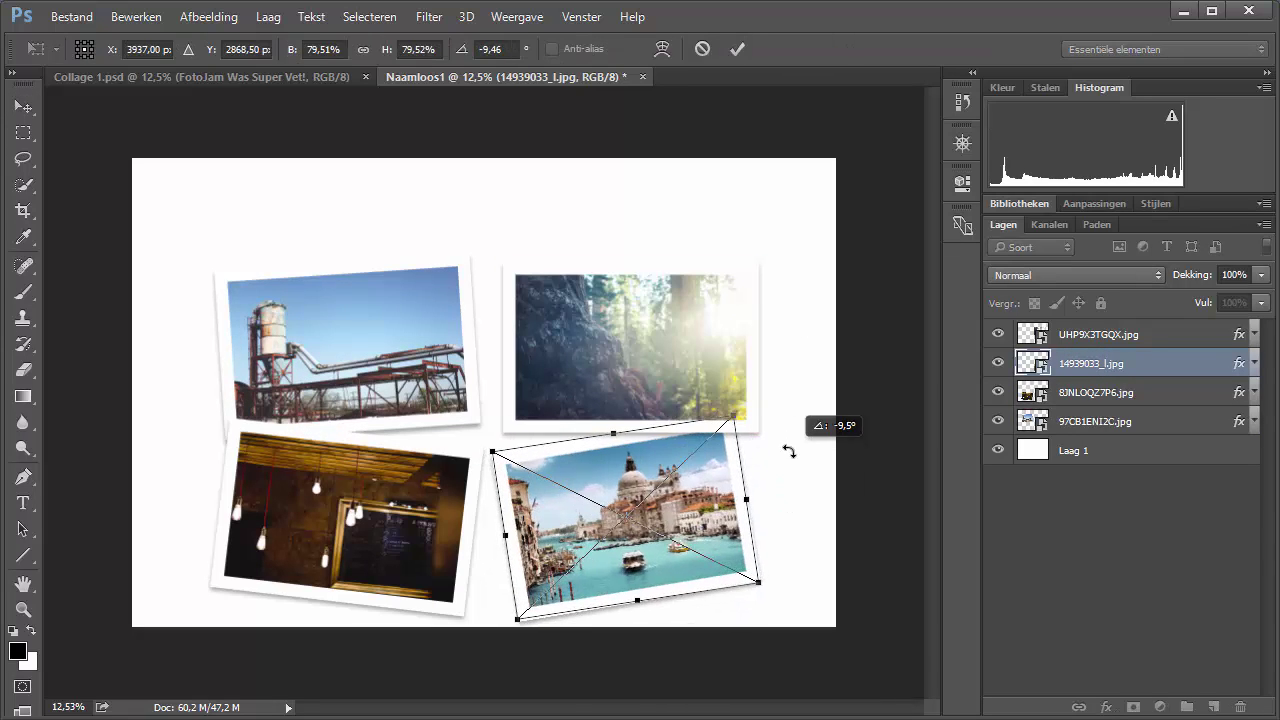
pyautogui.press('Return')
pyautogui.click(1143, 334)
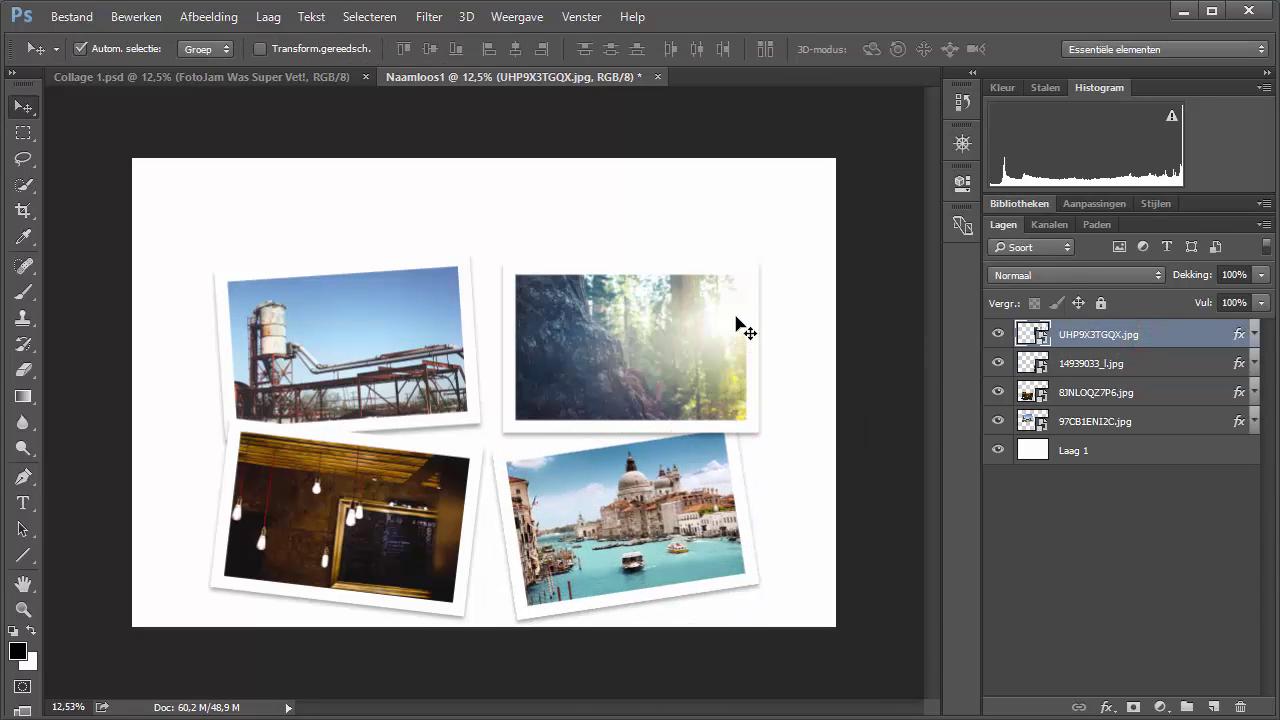
pyautogui.hotkey('ctrl', 't')
pyautogui.moveTo(808, 280); pyautogui.dragTo(812, 300)
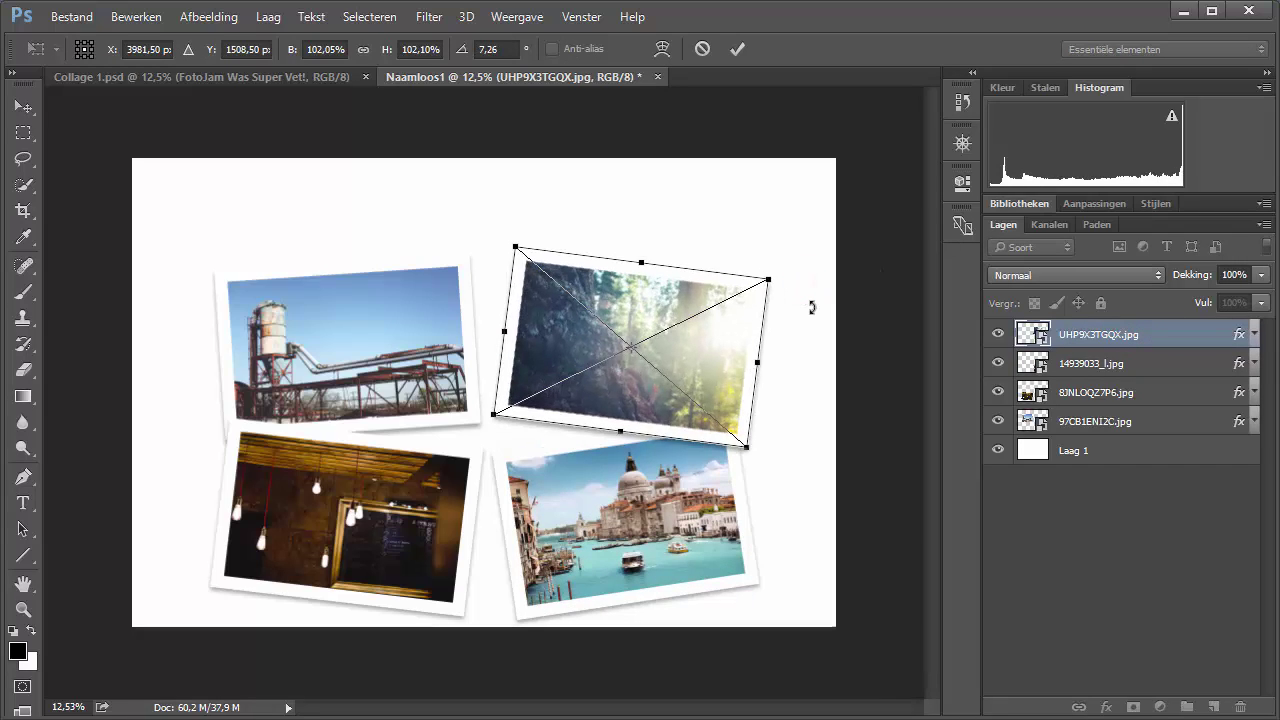
pyautogui.press('Return')
# Step: Move the forest and Venice photos left and up so they overlap the others
pyautogui.moveTo(628, 360)
pyautogui.mouseDown()
pyautogui.moveTo(626, 349)
pyautogui.moveTo(569, 370)
pyautogui.mouseUp()
pyautogui.click(1113, 352)
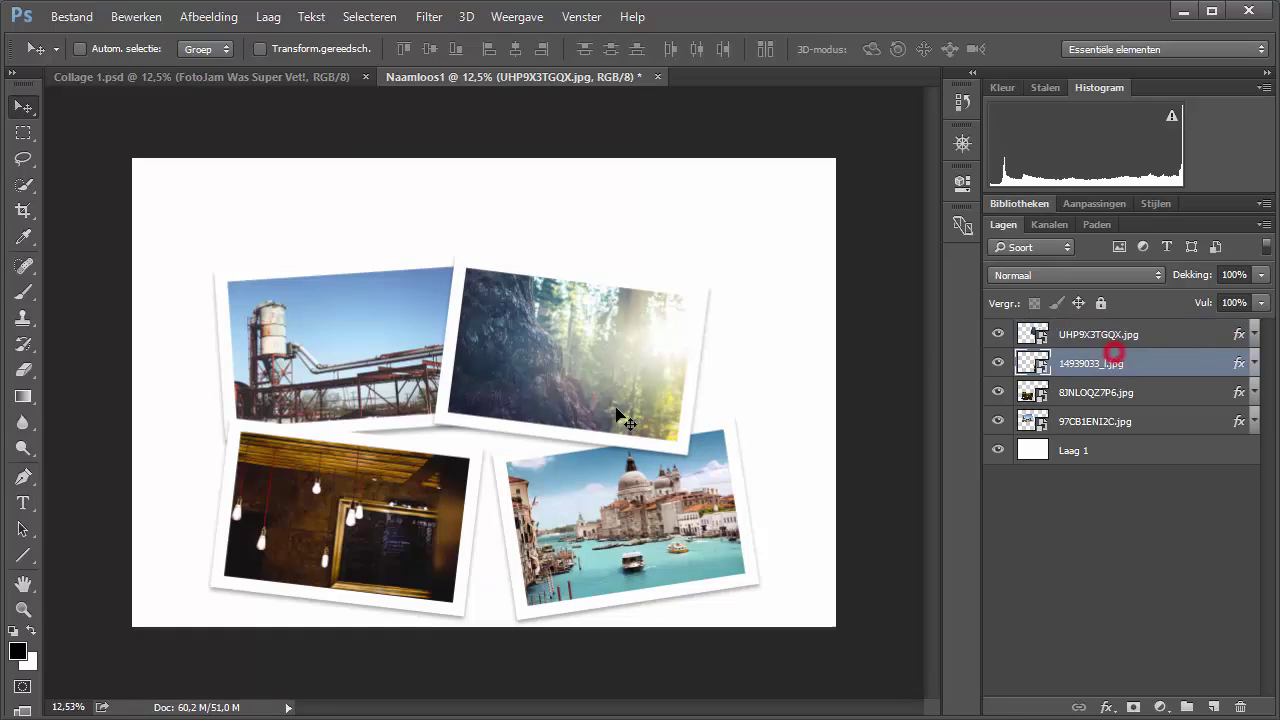
pyautogui.moveTo(578, 514); pyautogui.dragTo(528, 493)
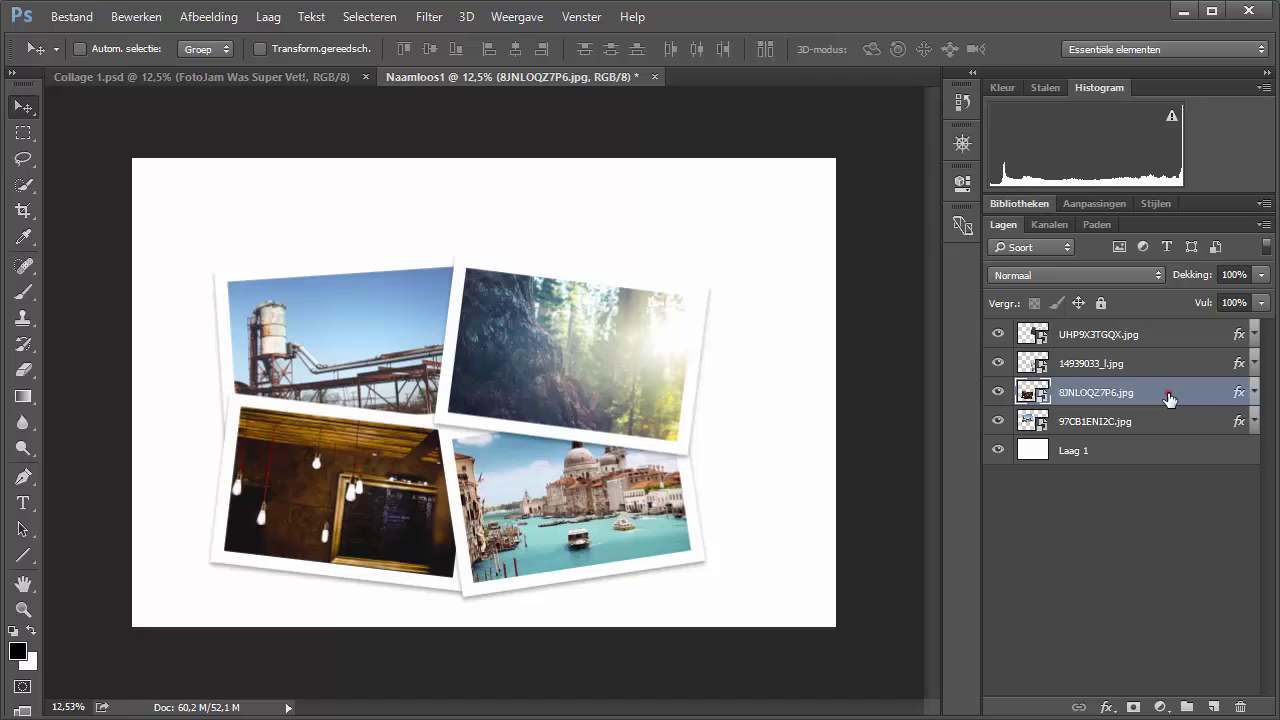
# Step: Drag the lamps photo layer to the top of the Layers stack
pyautogui.moveTo(1169, 398)
pyautogui.mouseDown()
pyautogui.moveTo(1166, 349)
pyautogui.moveTo(1164, 432)
pyautogui.mouseUp()
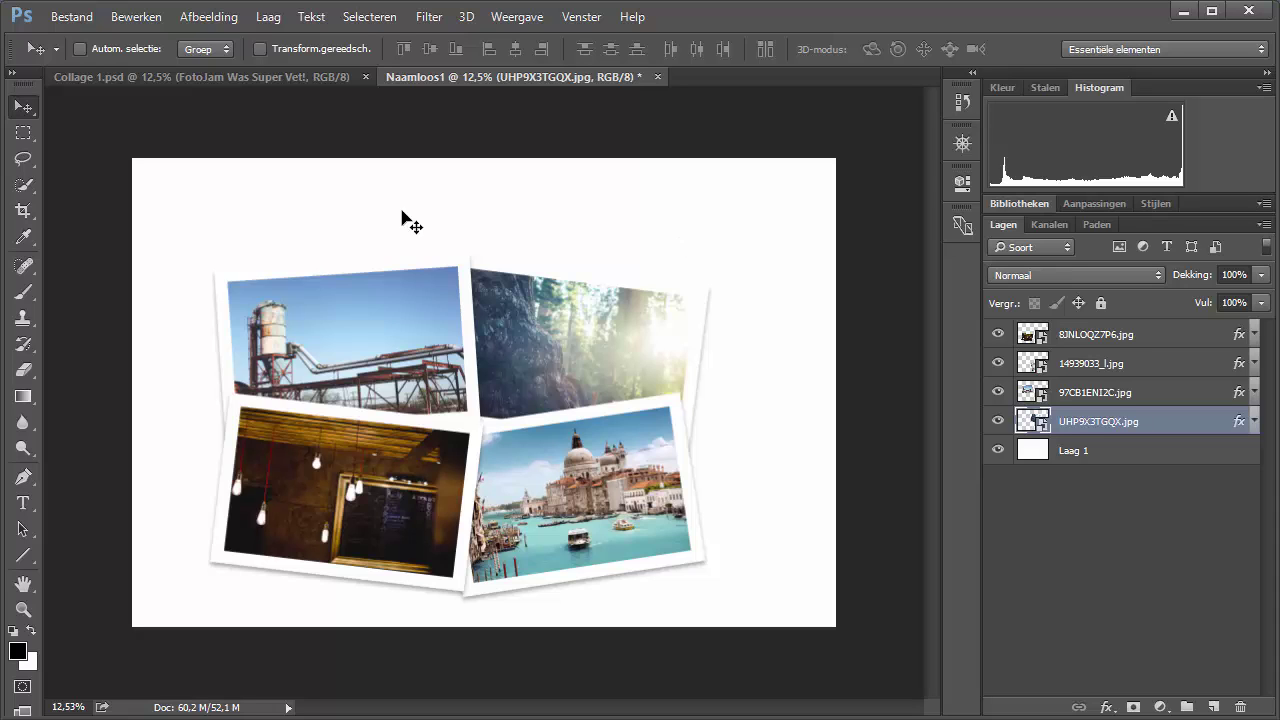
# Step: Reopen Collage 2.psd from recent files, then return to the Collage 1.psd document
pyautogui.click(90, 26)
pyautogui.moveTo(105, 134)
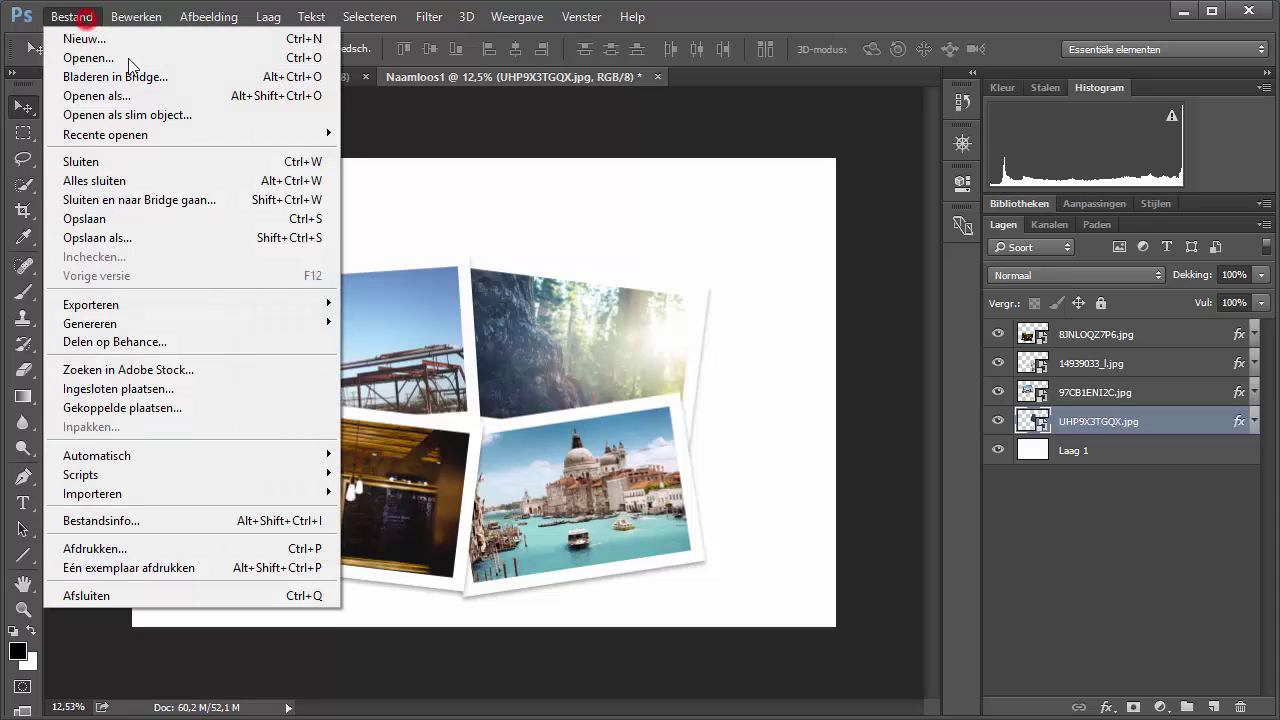
pyautogui.click(461, 155)
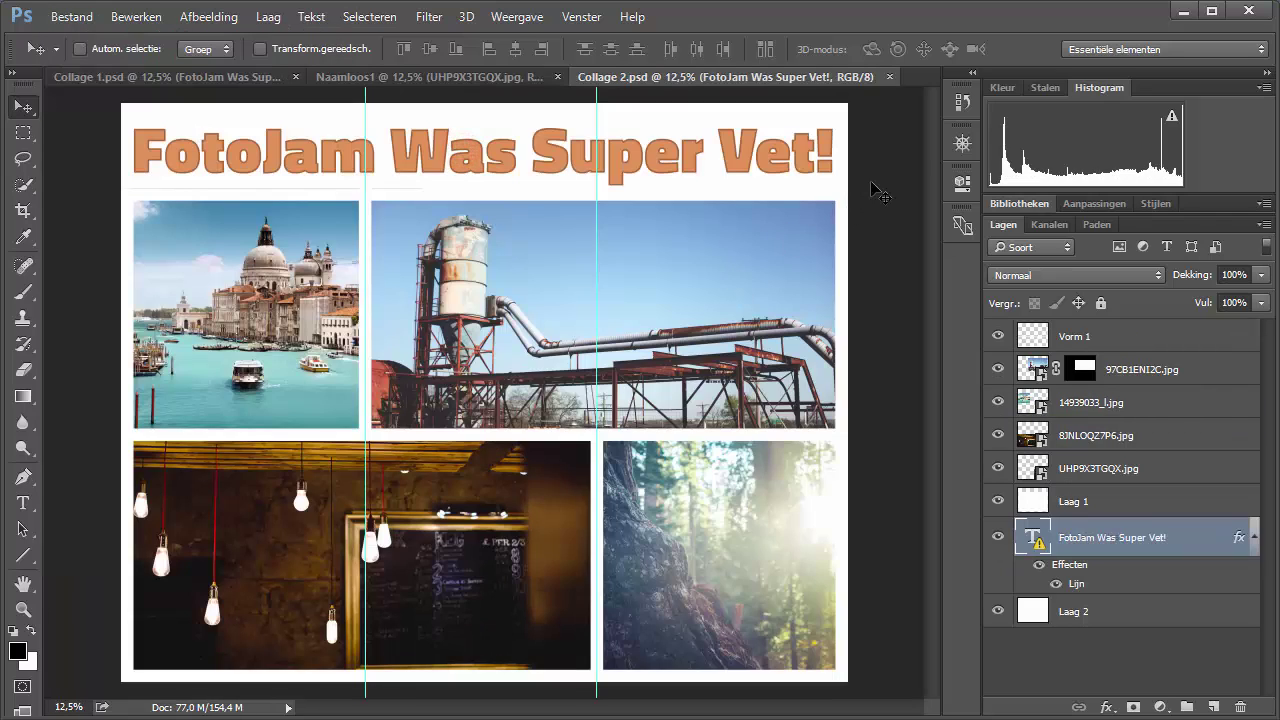
pyautogui.hotkey('ctrl', 'Tab')
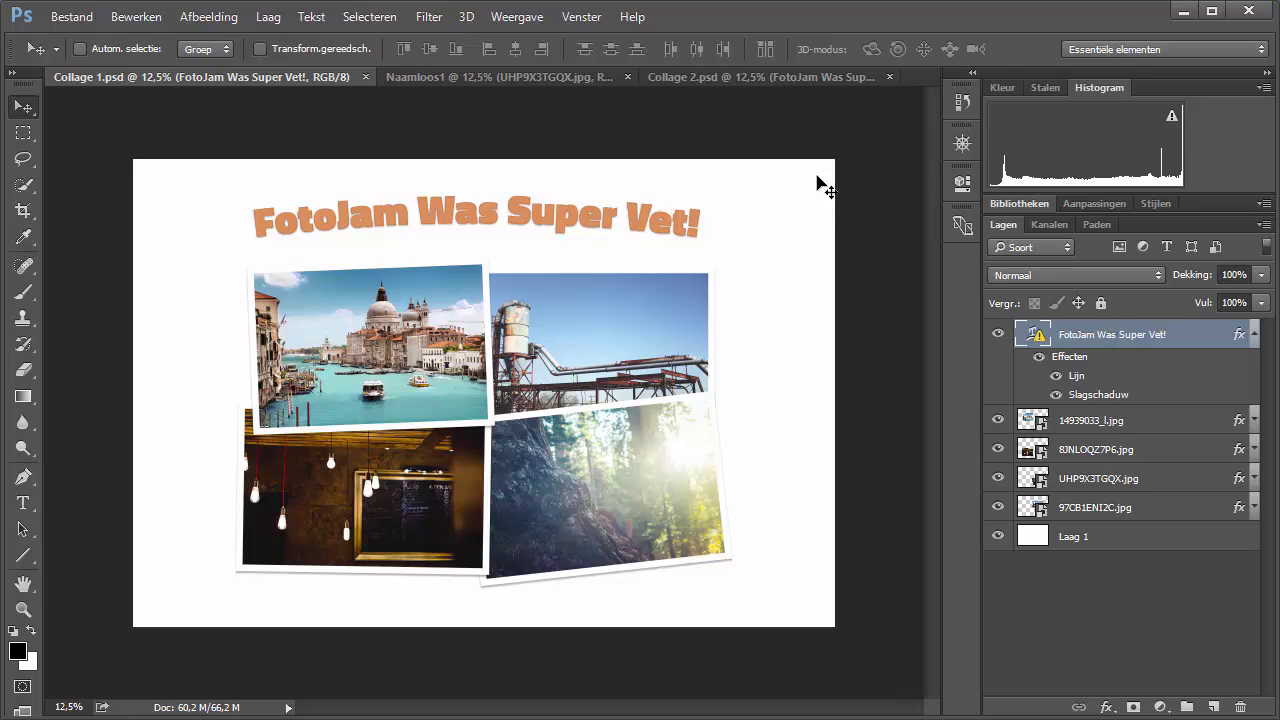